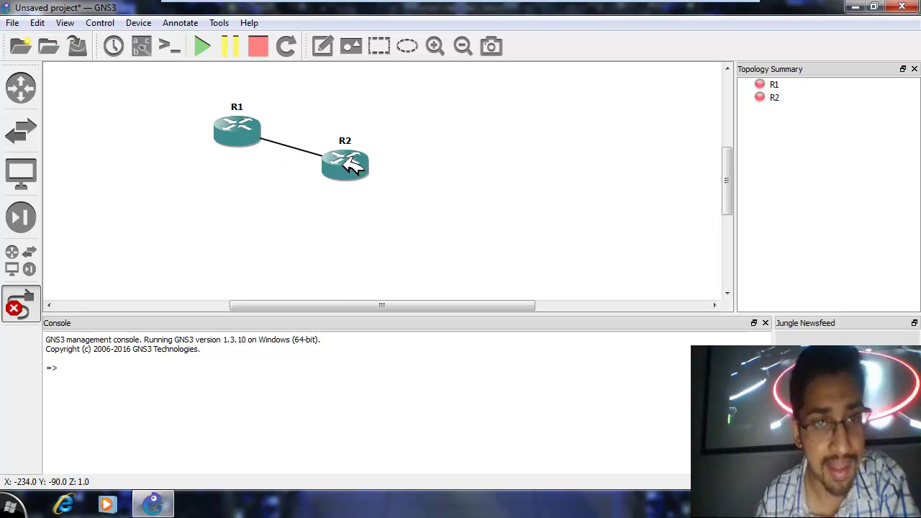
Complete the link from R1 to R2, leave link mode and start router R1.
click(356, 180)
key(Escape)
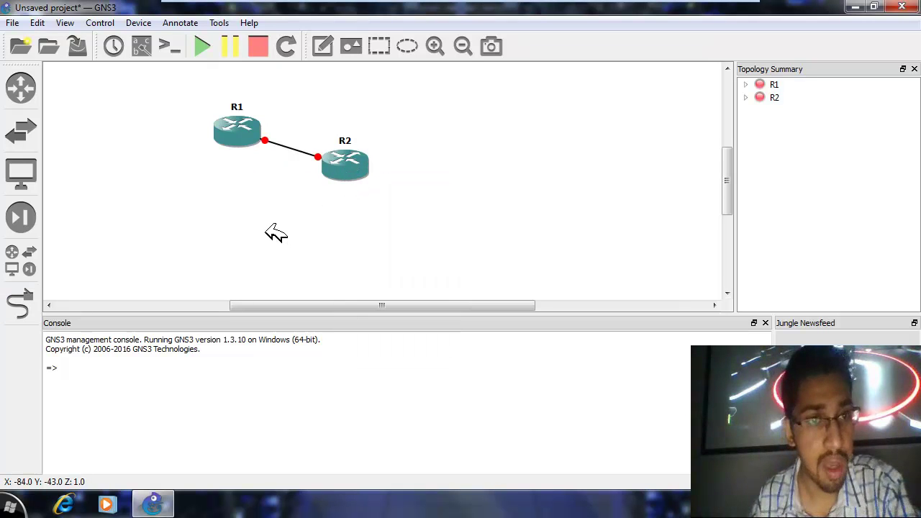
right_click(231, 124)
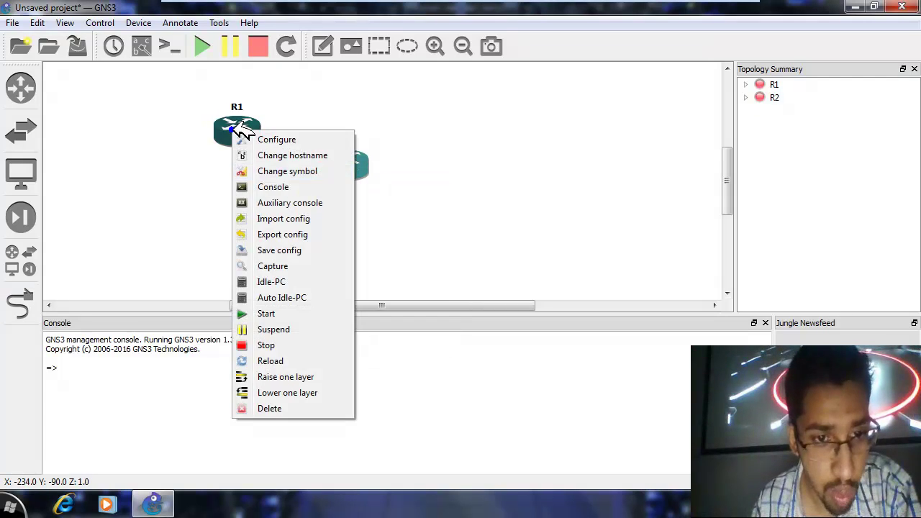
click(293, 286)
Move R2 farther from R1 so they sit roughly level, and start R2.
drag(348, 172, 447, 141)
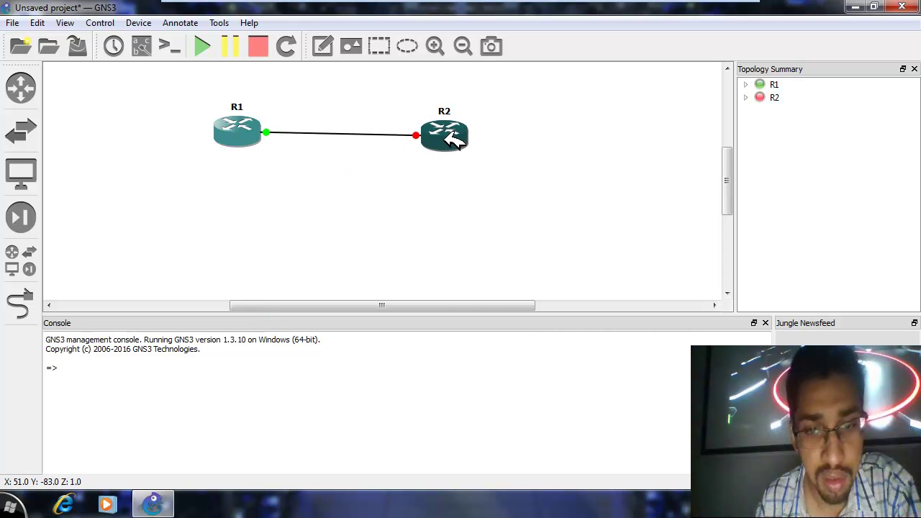
right_click(452, 141)
click(497, 324)
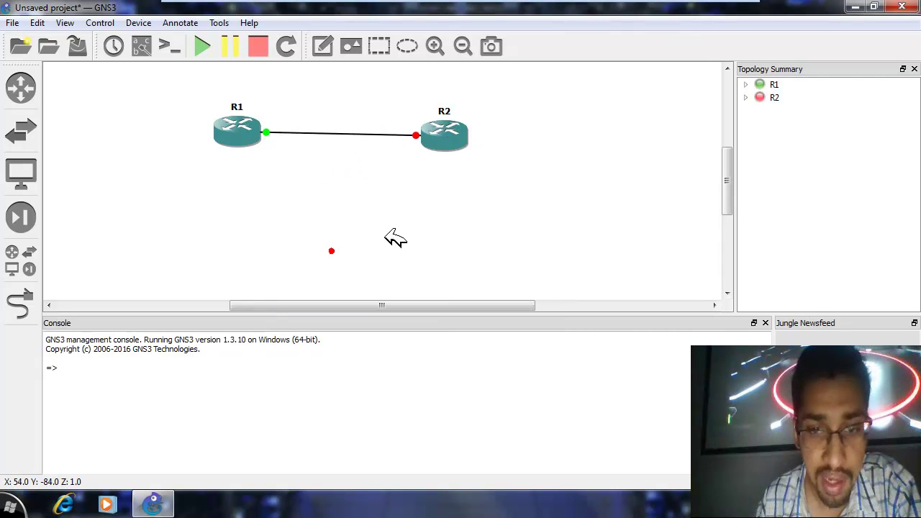
right_click(442, 138)
click(478, 326)
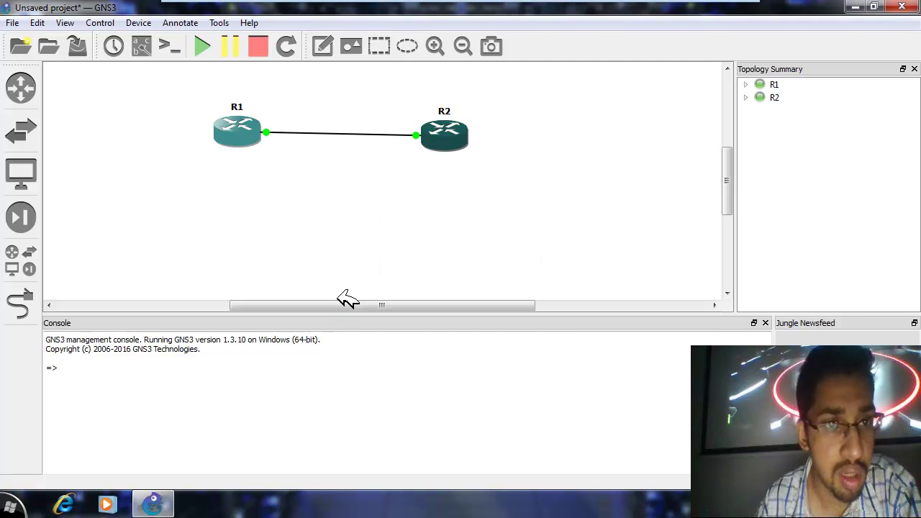
Show the interface labels and shift R2's f0/0 label off the router icon to just beneath the link.
click(142, 47)
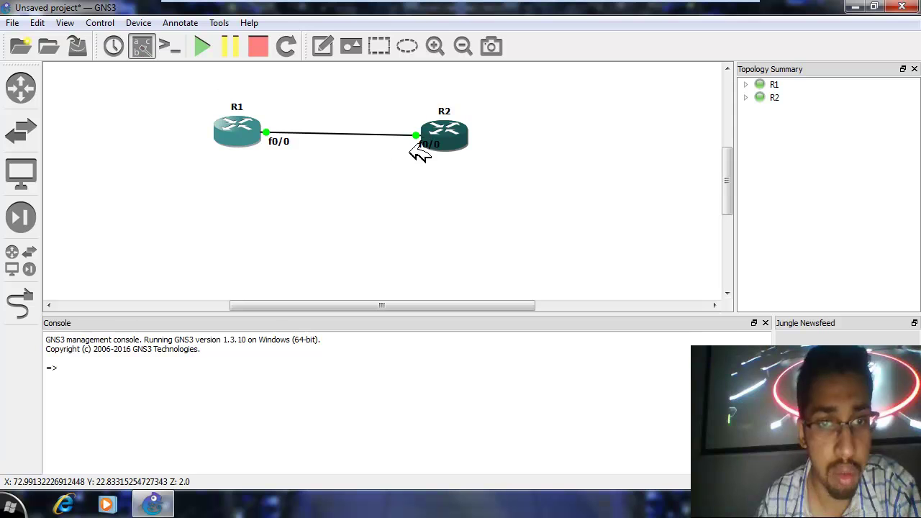
drag(429, 144, 407, 144)
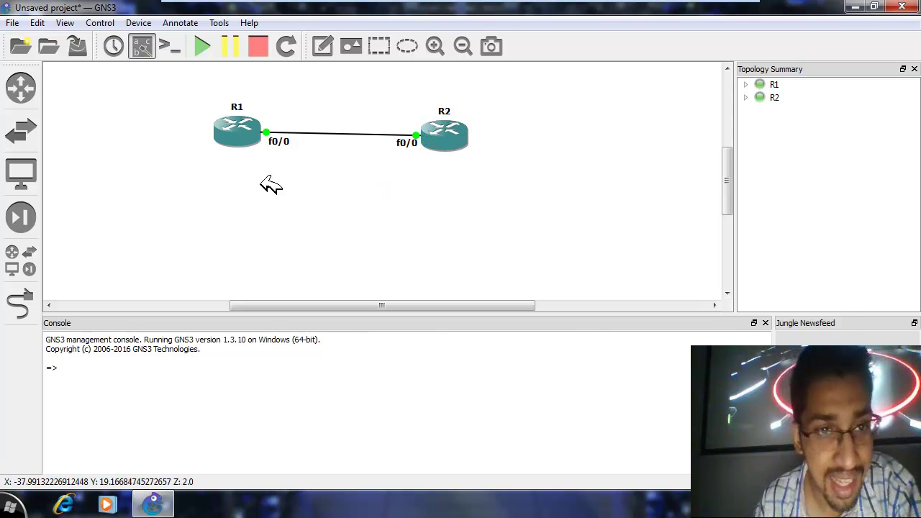
Open R1's console and move its window aside so that the topology can be reached.
right_click(245, 143)
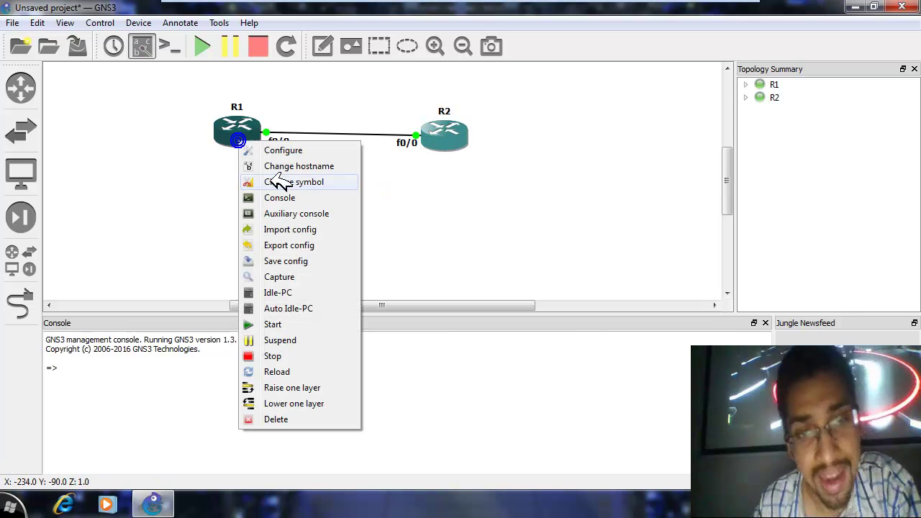
click(272, 196)
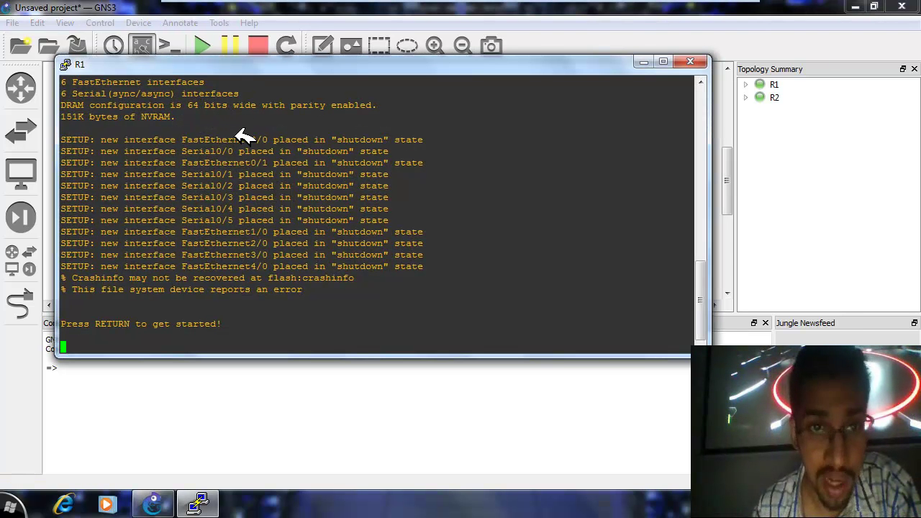
drag(384, 70, 582, 121)
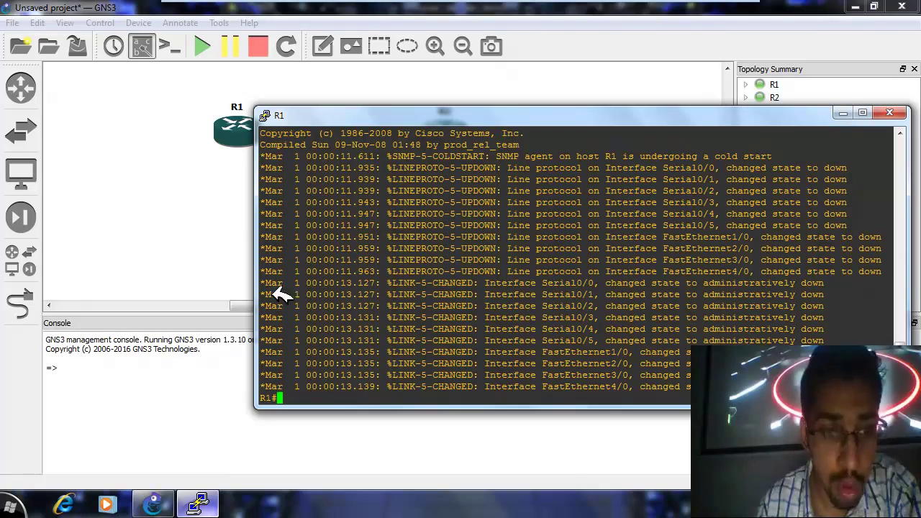
Open R2's console as well and switch between the topology and the separate R1 and R2 console windows.
click(226, 215)
double_click(452, 136)
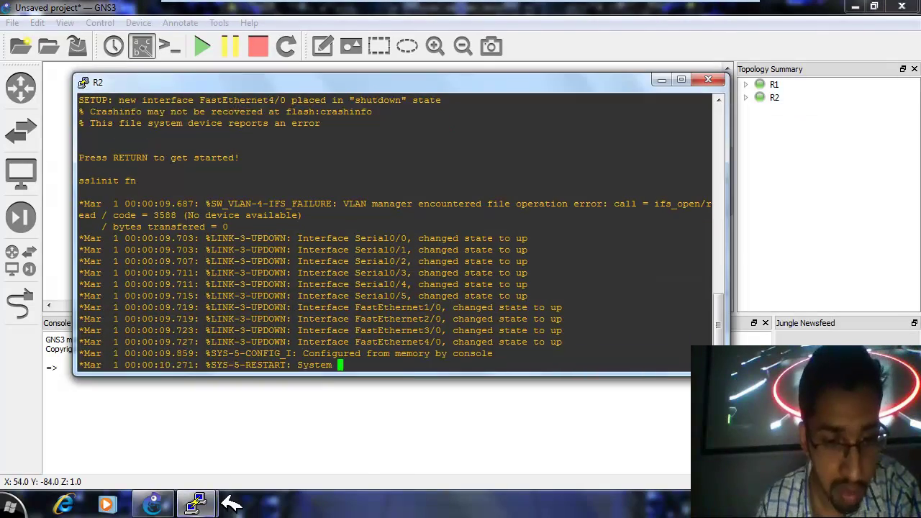
mouse_move(196, 504)
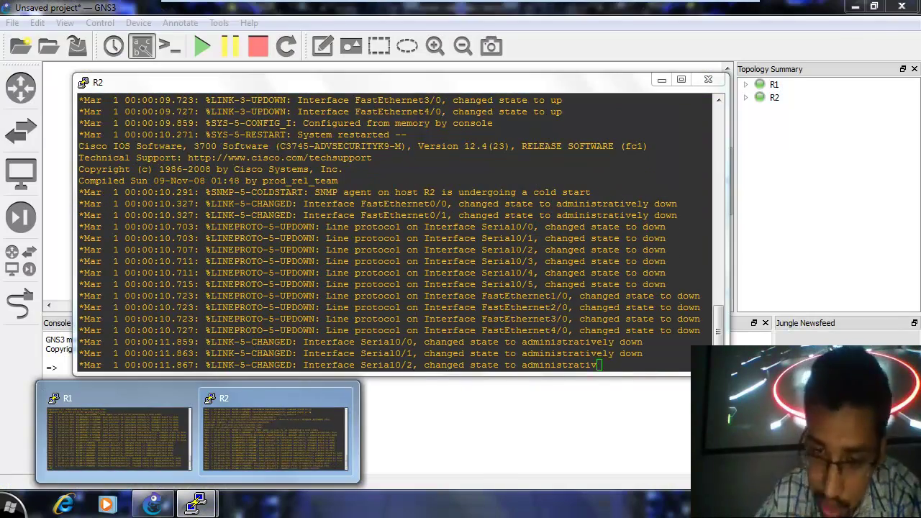
key(Return)
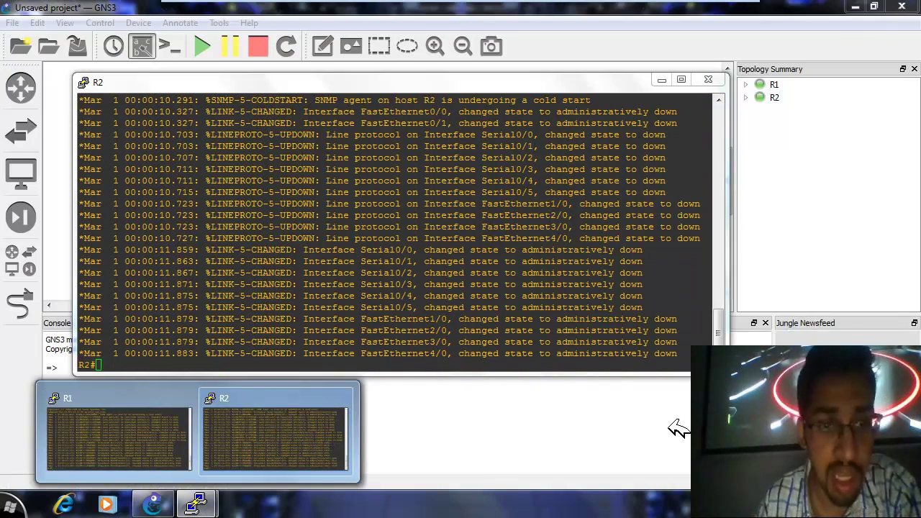
click(456, 417)
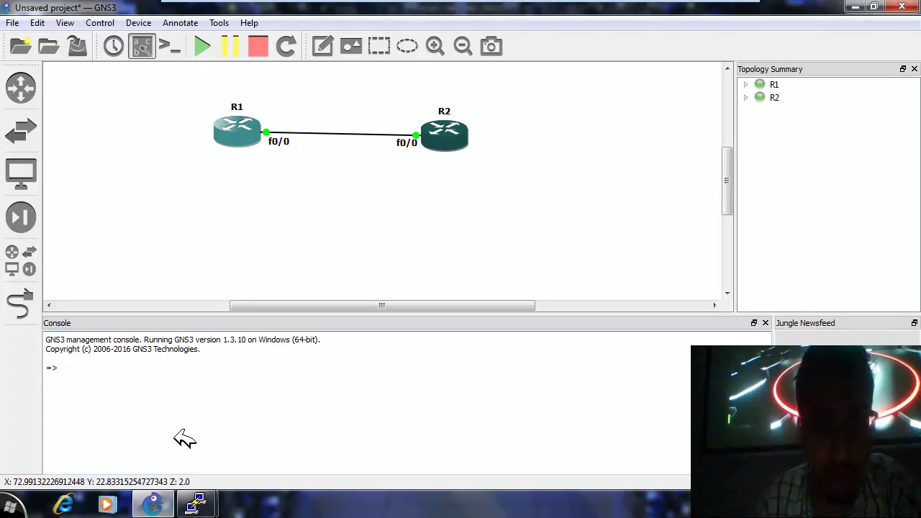
click(167, 498)
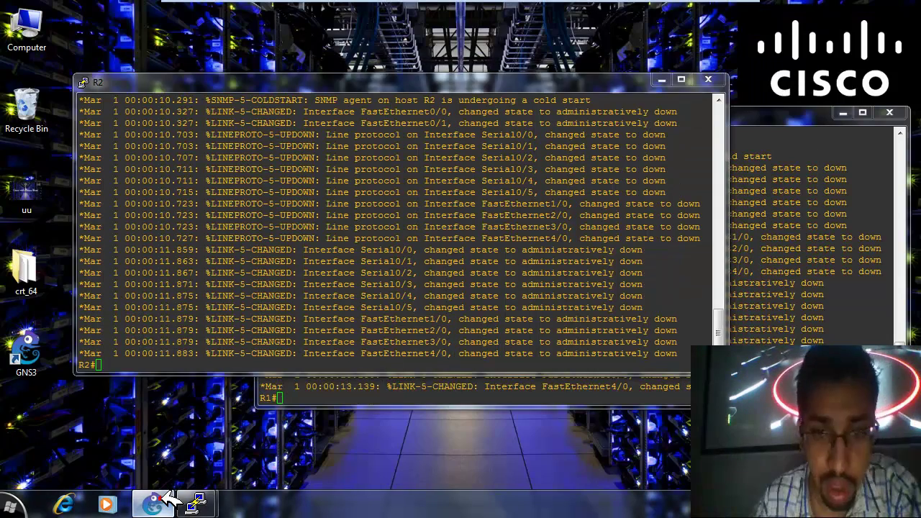
click(167, 498)
click(243, 423)
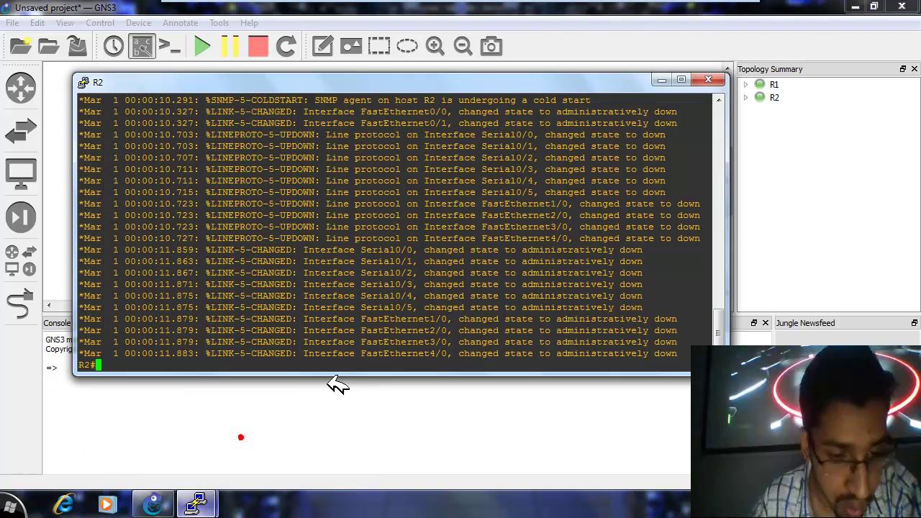
Close all console windows at once and stop both routers in the topology.
right_click(202, 502)
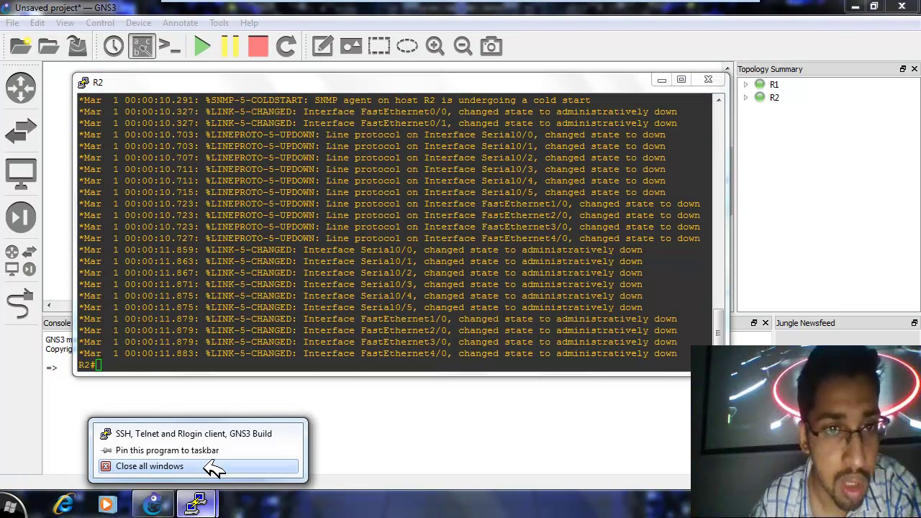
click(210, 469)
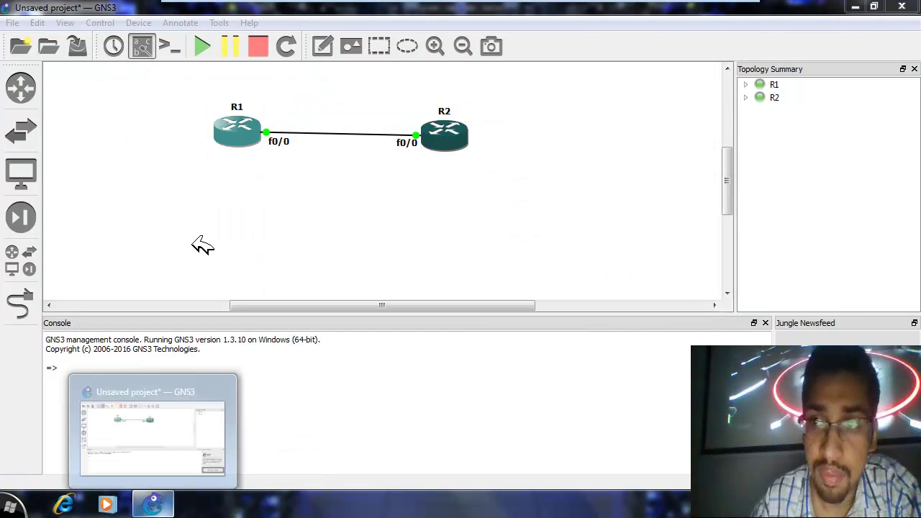
click(261, 46)
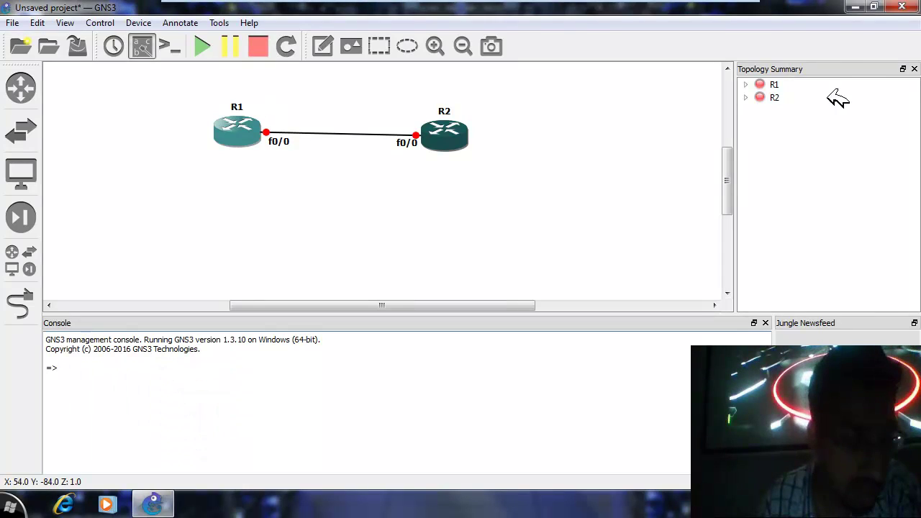
Minimize the topology window and open the crt_64 folder on the desktop to view its files.
click(855, 7)
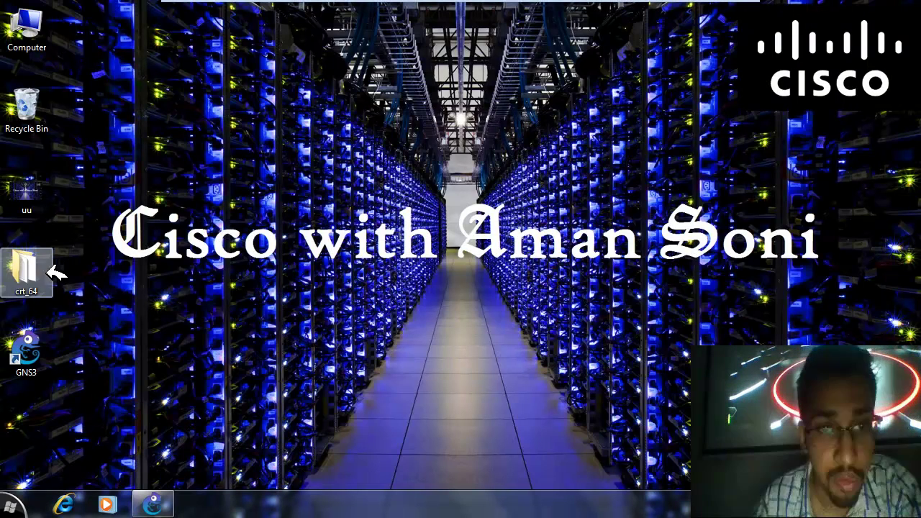
double_click(36, 275)
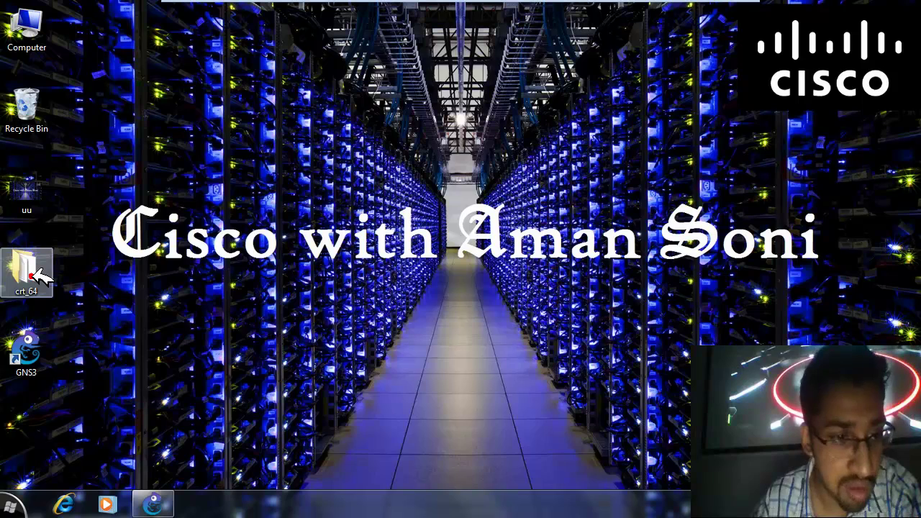
drag(307, 236, 284, 146)
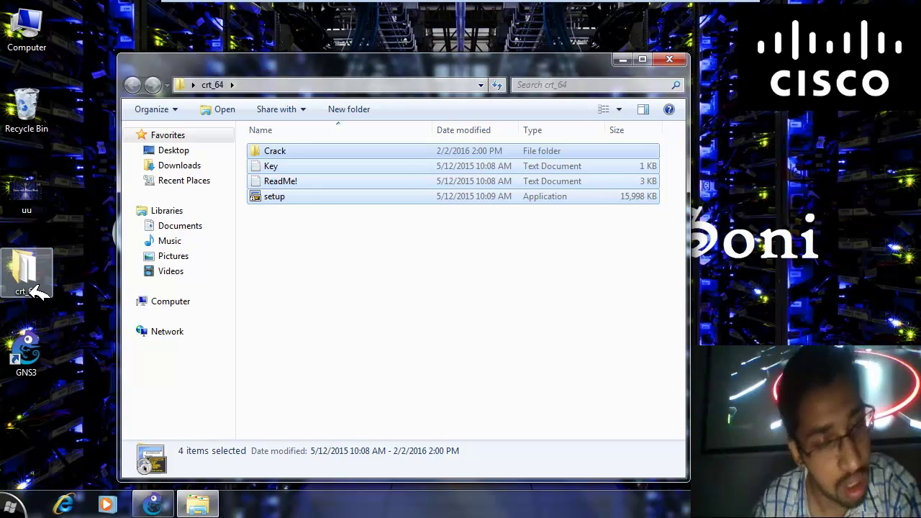
click(278, 322)
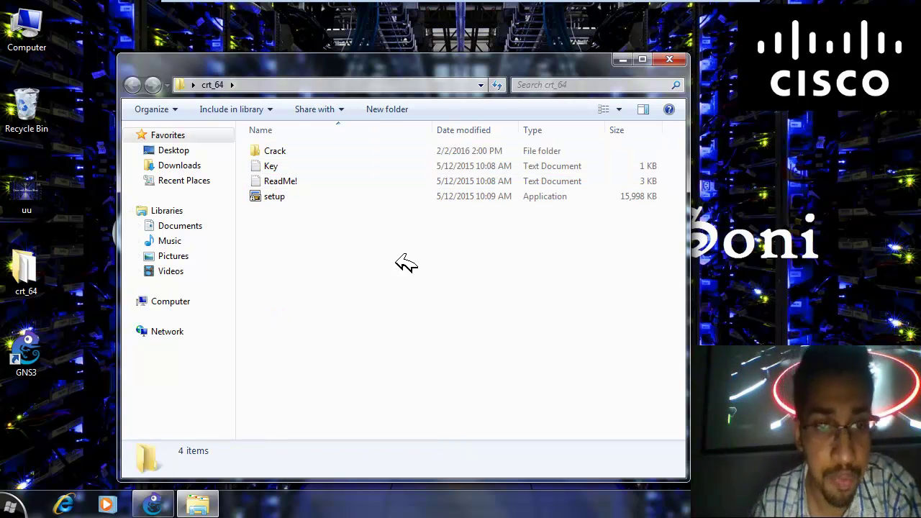
Run the SecureCRT 7.1 setup, accept the license agreement, keep the common profile and a program group without desktop shortcut, and start installing.
double_click(284, 199)
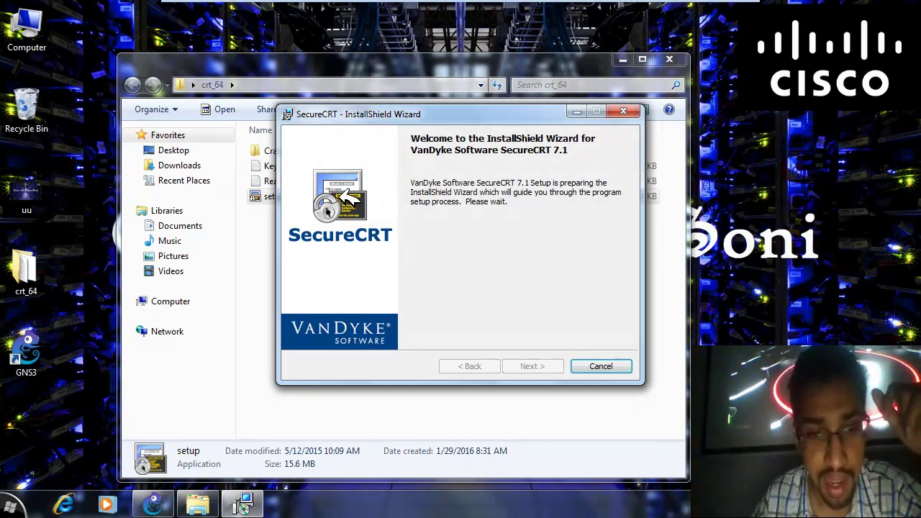
click(541, 368)
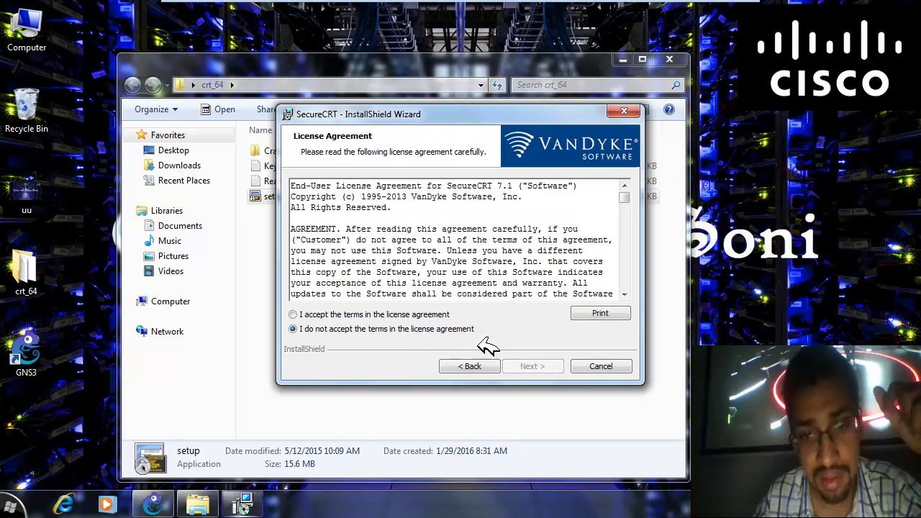
click(320, 315)
click(529, 366)
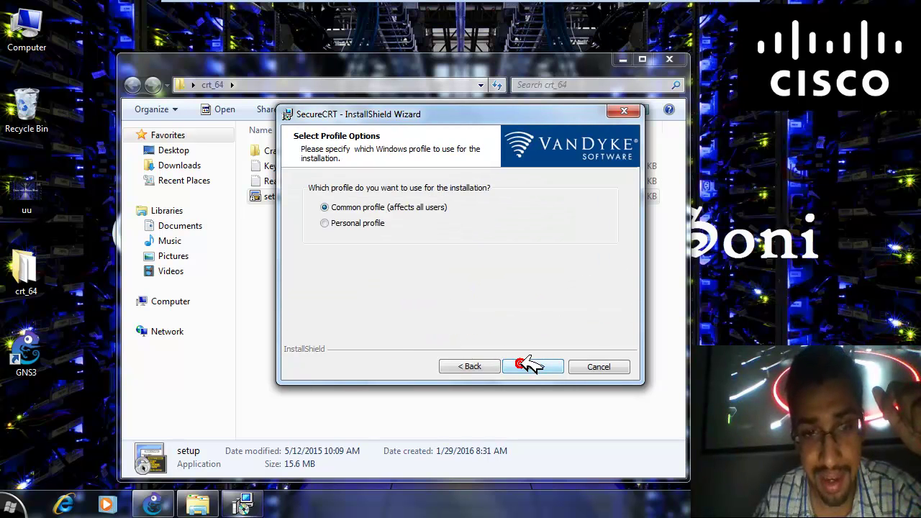
click(531, 366)
click(531, 365)
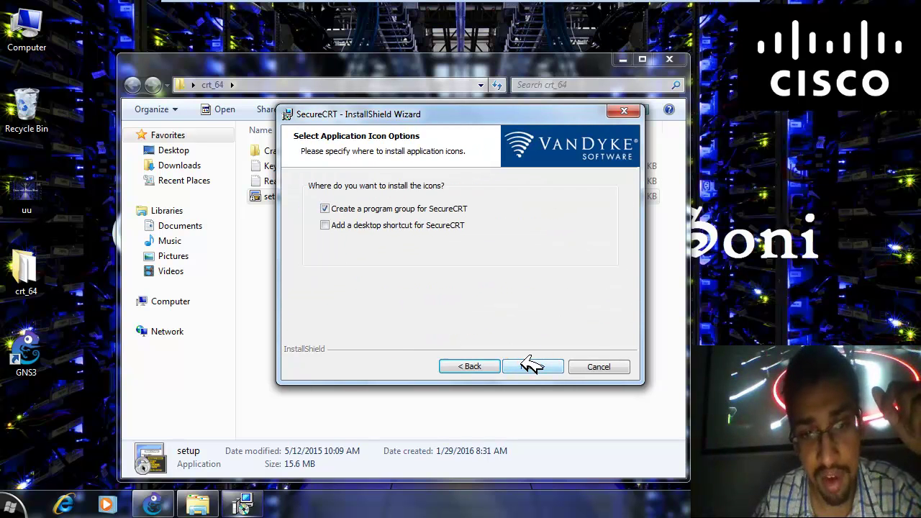
click(531, 365)
click(531, 365)
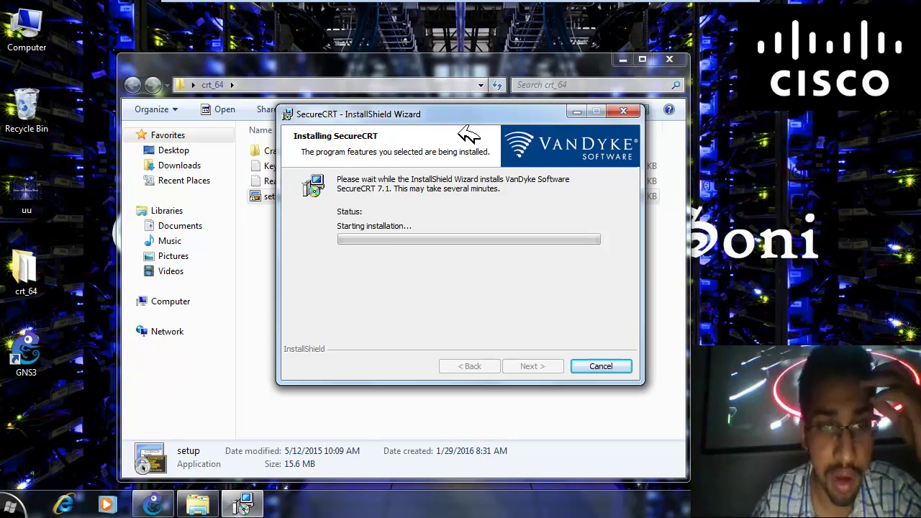
Arrange the installer and the crt_64 folder window side by side and refresh the folder.
drag(462, 118, 636, 152)
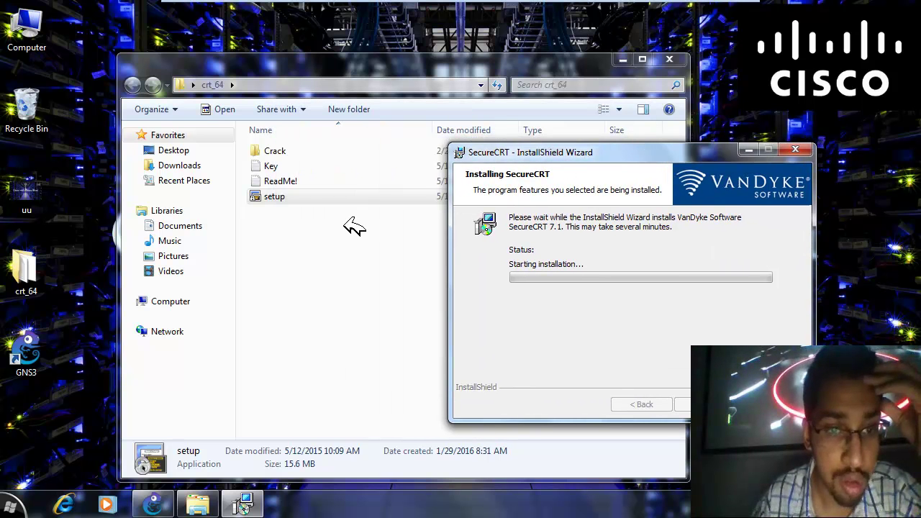
drag(246, 65, 2, 71)
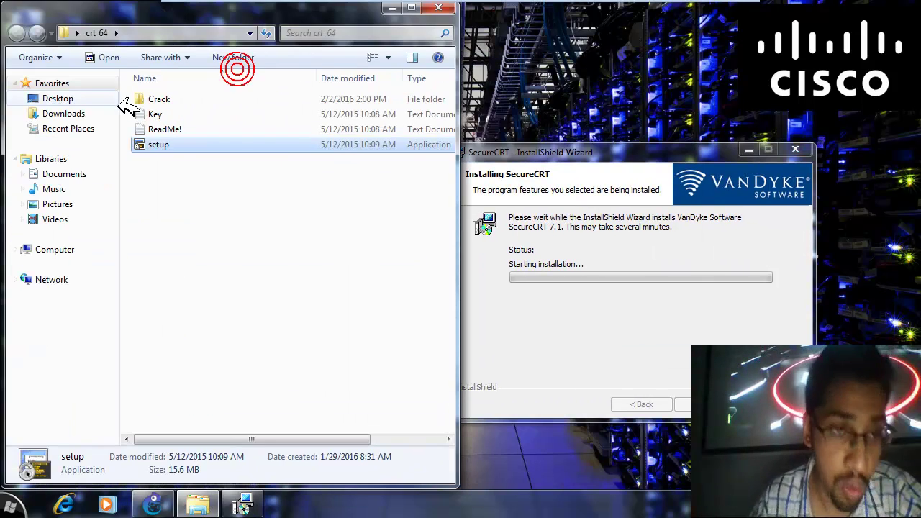
click(274, 253)
right_click(232, 207)
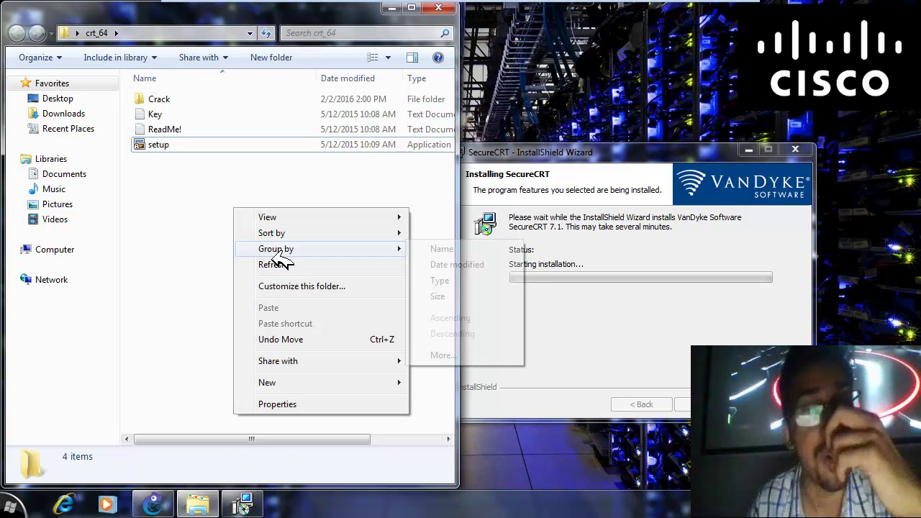
click(276, 263)
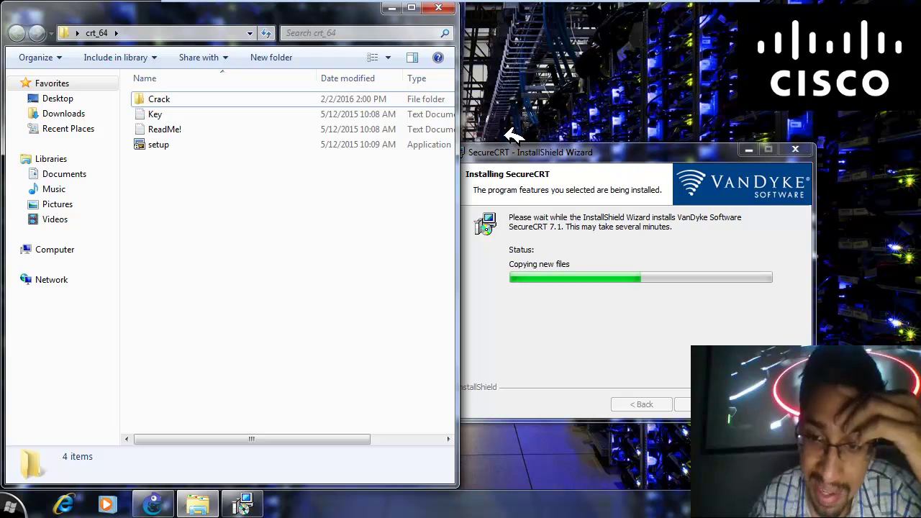
Turn off viewing the Readme and History, and finish the SecureCRT installation wizard.
click(650, 314)
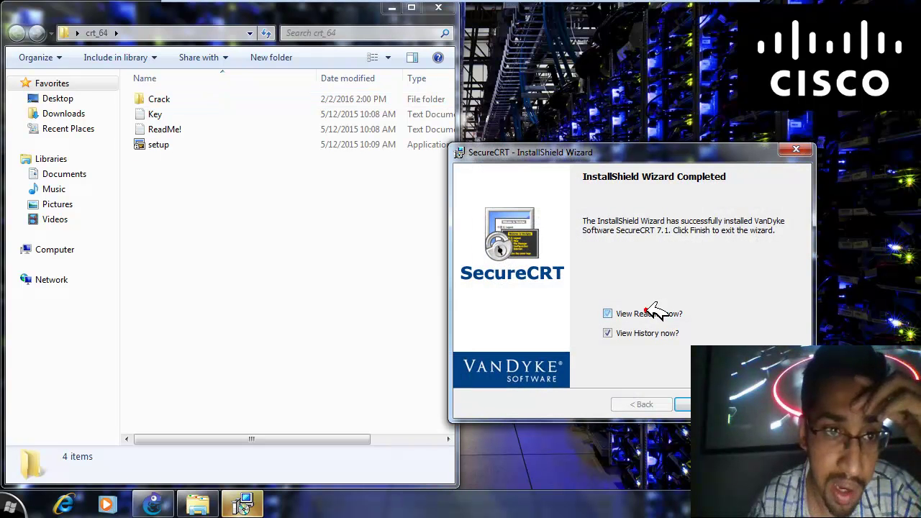
click(644, 330)
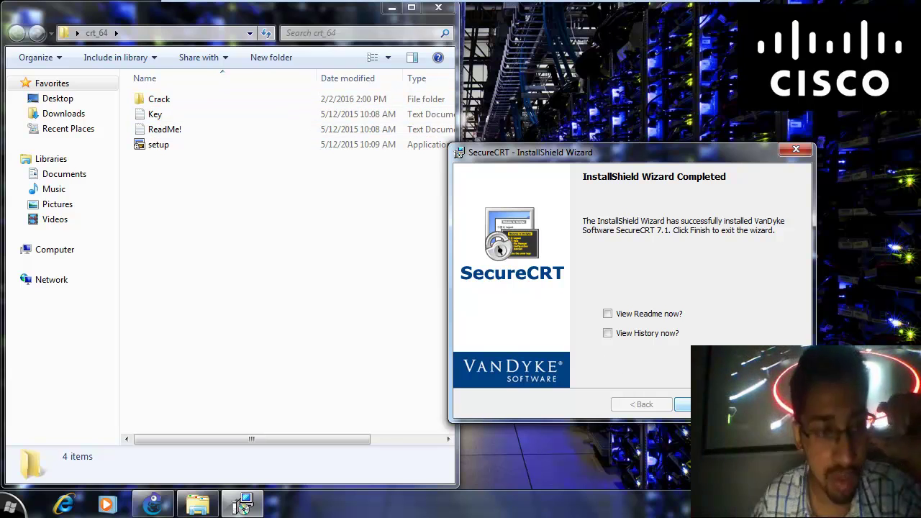
key(Return)
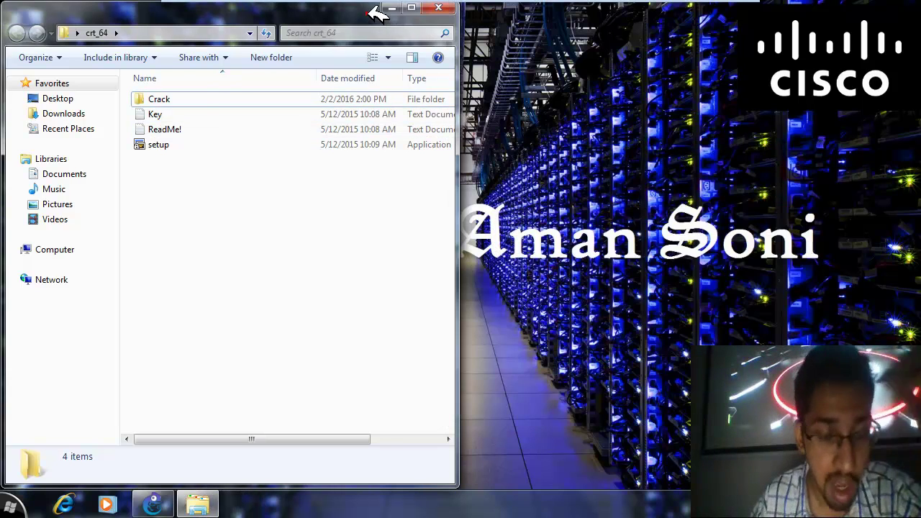
Snap the crt_64 window to the right half of the screen, then open its Crack folder and select both files.
key(super+Right)
click(16, 506)
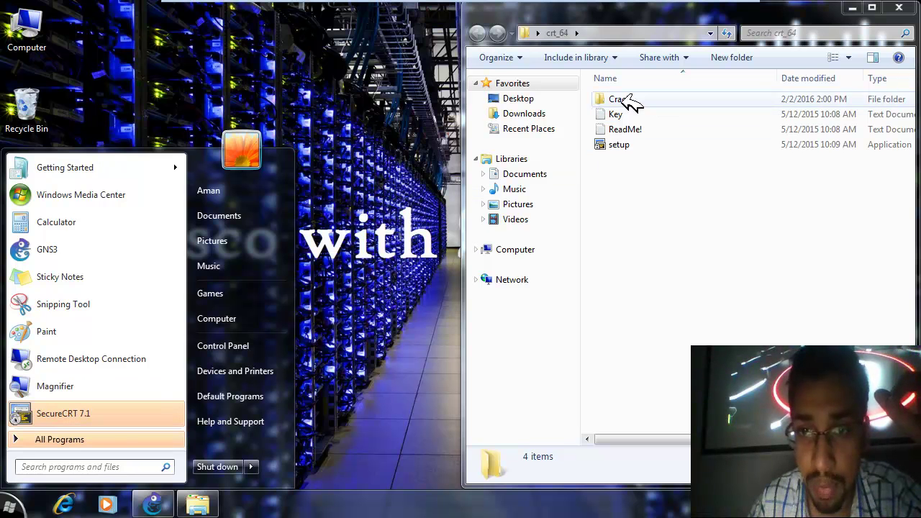
double_click(623, 98)
drag(659, 166, 623, 94)
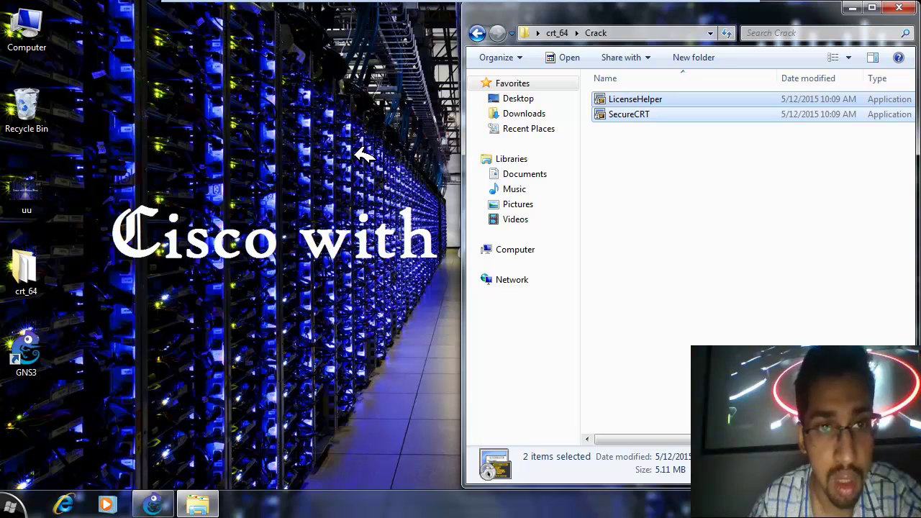
Open Computer in a window beside the Crack folder and browse to Program Files (x86) on Local Disk (C:).
click(10, 508)
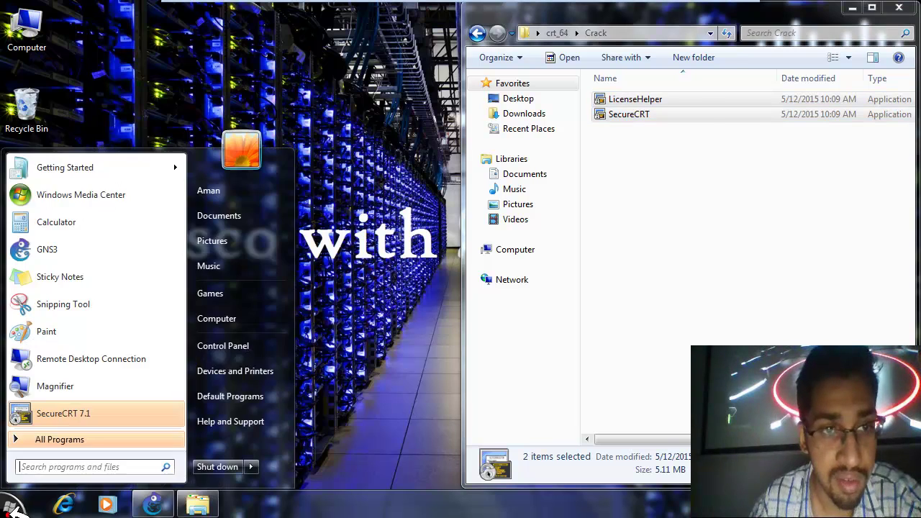
click(230, 319)
drag(284, 21, 1, 43)
double_click(182, 104)
double_click(195, 128)
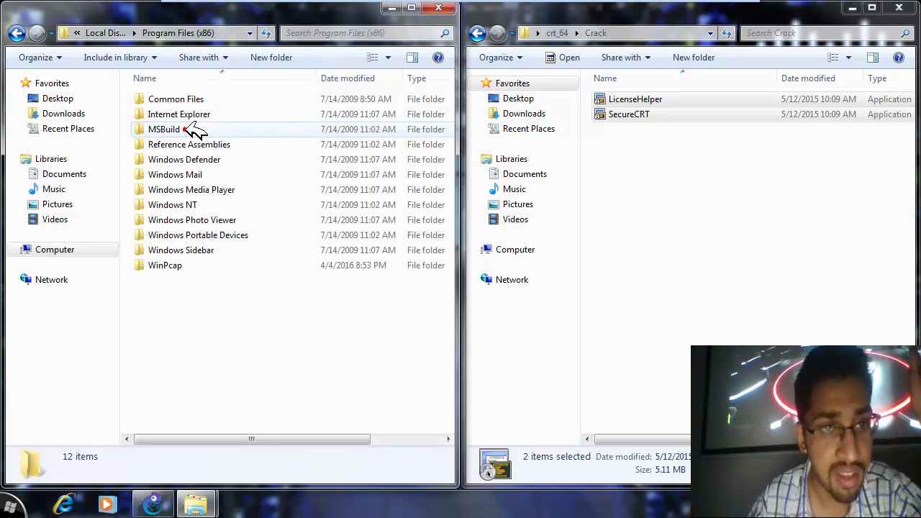
Go back to Local Disk (C:) and open the SecureCRT folder under Program Files and VanDyke Software.
click(17, 32)
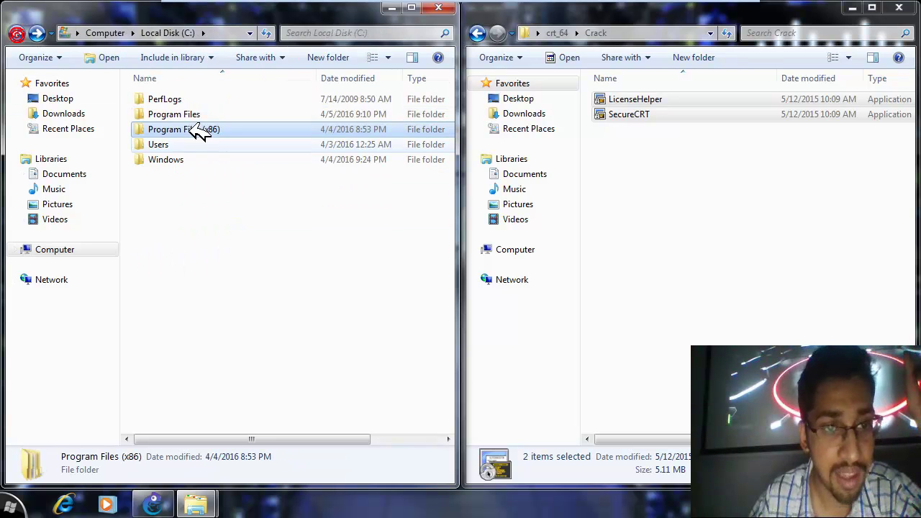
click(199, 115)
double_click(199, 115)
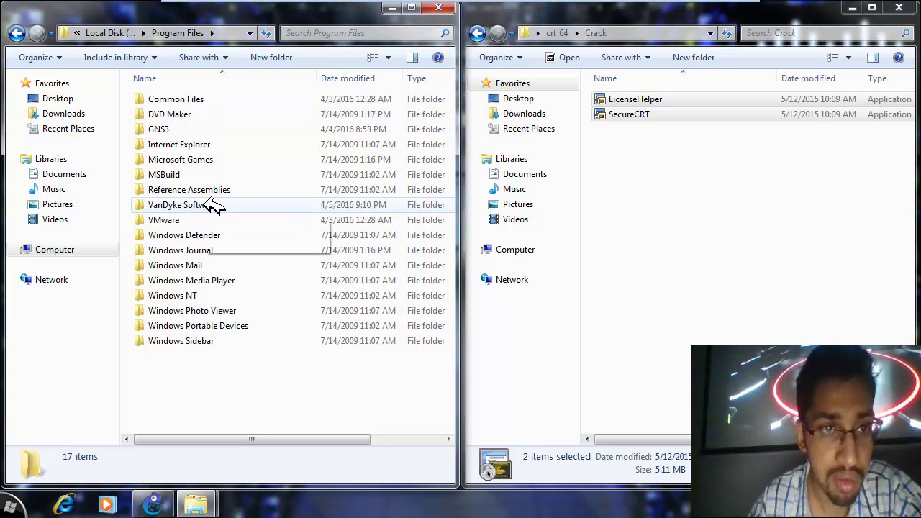
click(209, 205)
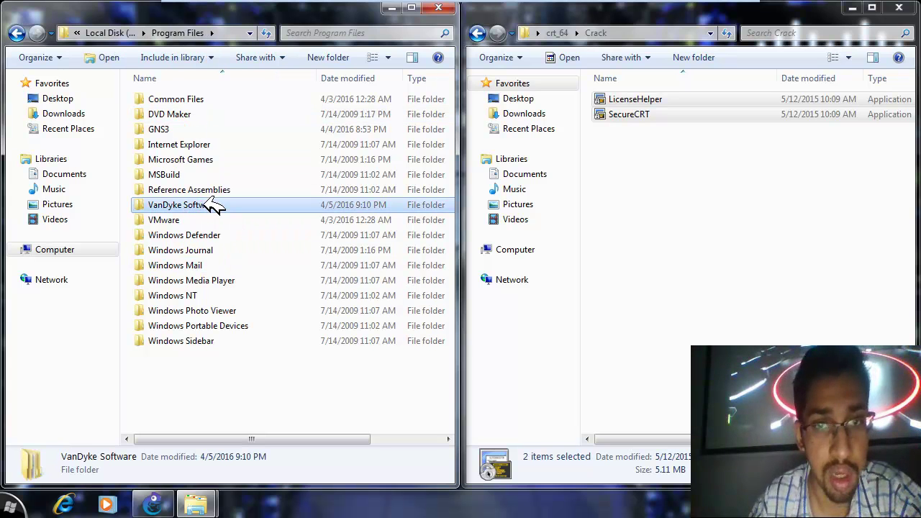
double_click(216, 205)
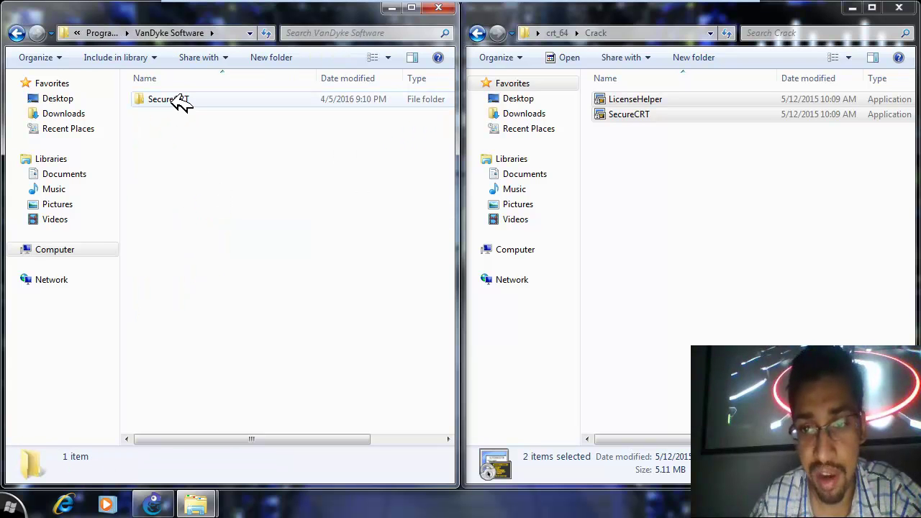
double_click(179, 103)
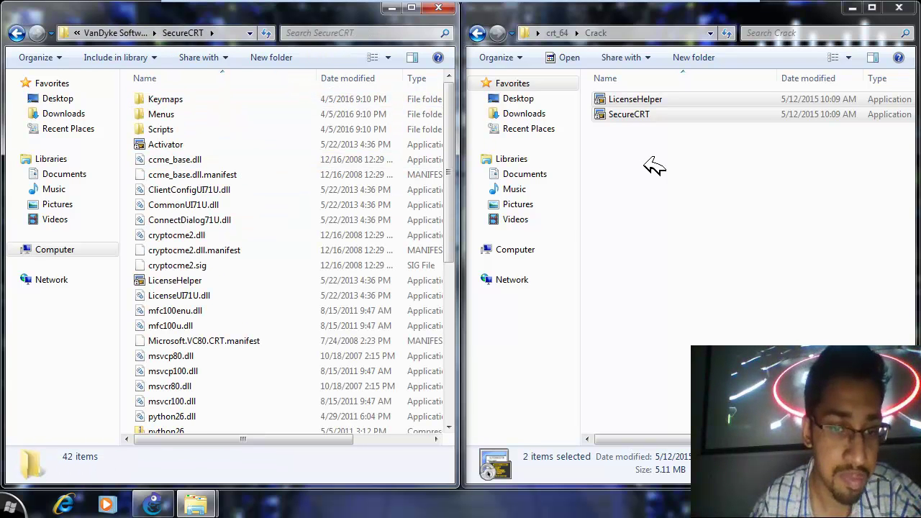
Copy LicenseHelper and SecureCRT from the Crack folder into the SecureCRT program folder, replacing both existing files.
drag(643, 165, 617, 95)
right_click(640, 109)
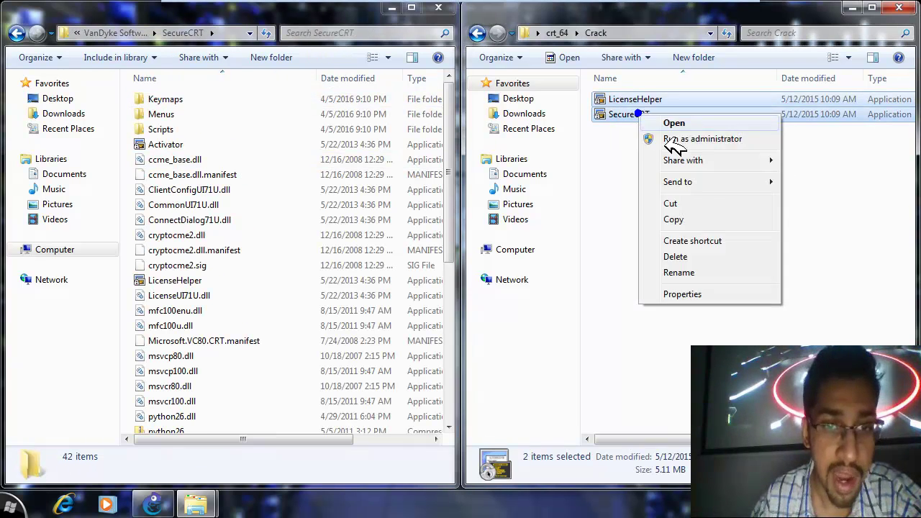
click(677, 219)
right_click(289, 175)
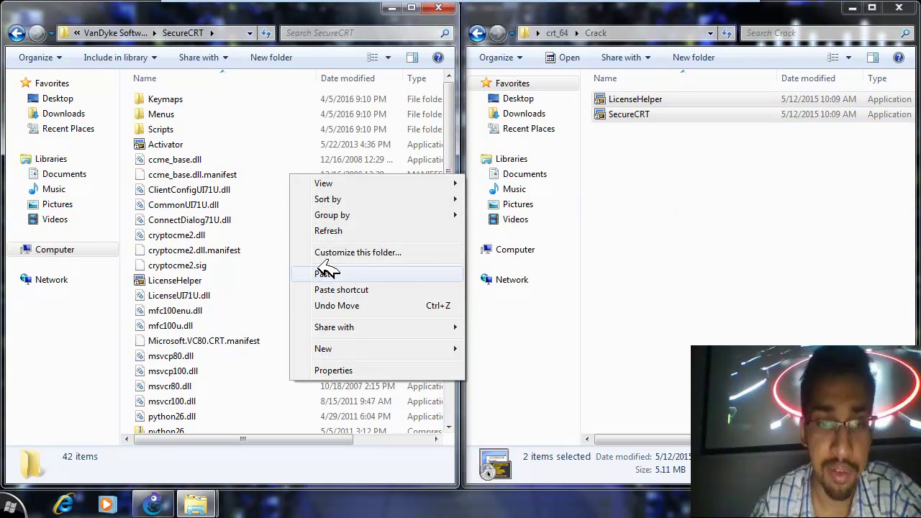
click(324, 269)
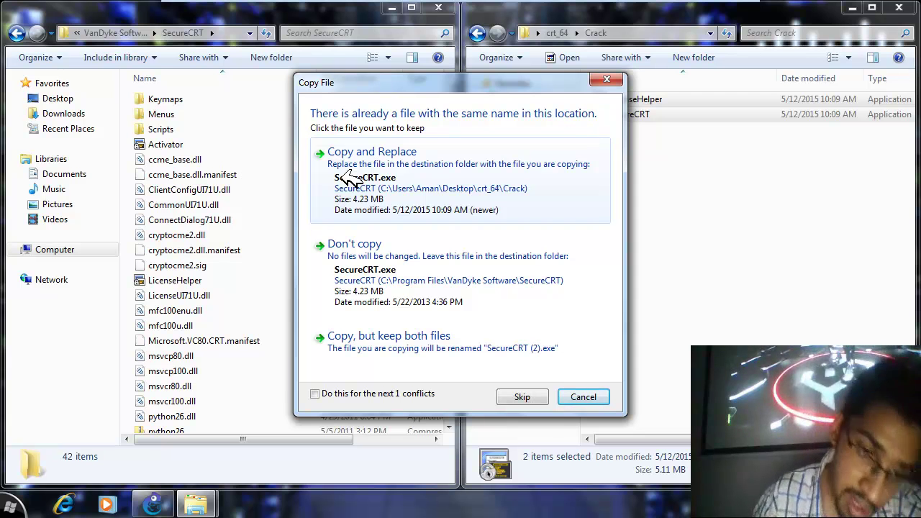
click(351, 179)
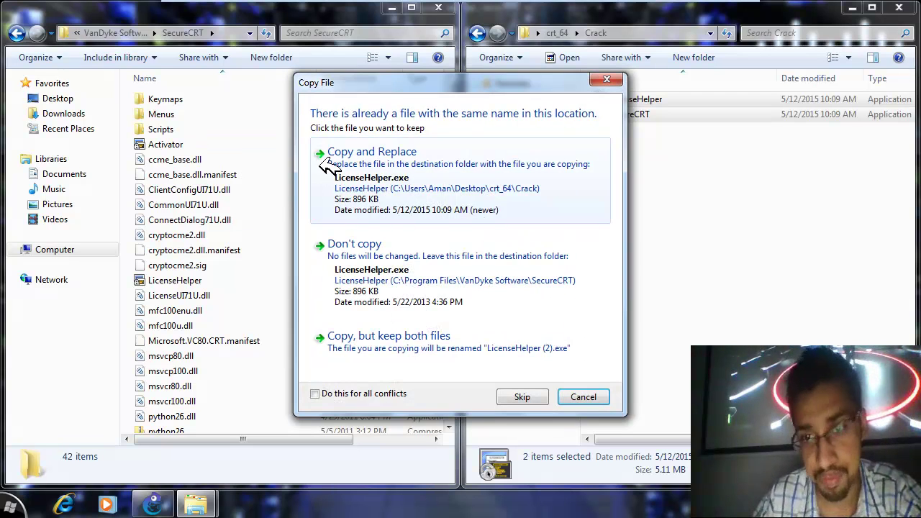
click(342, 177)
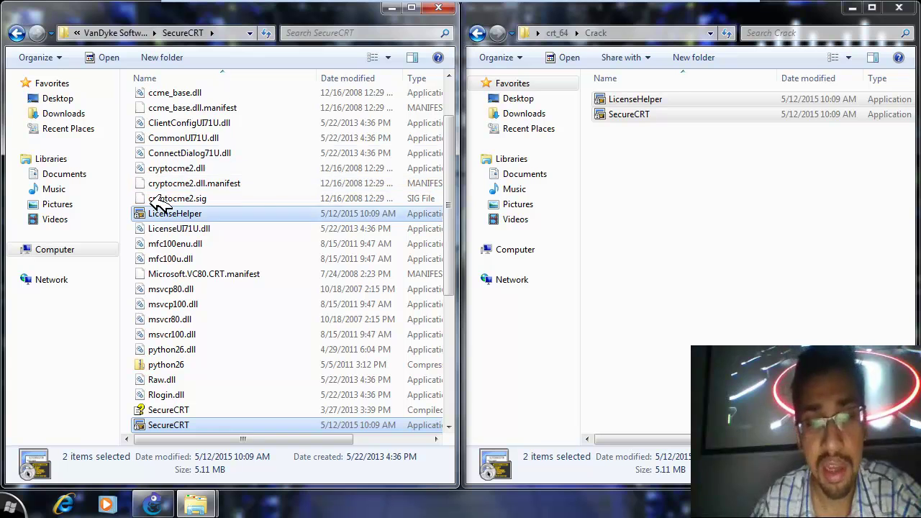
Return to the crt_64 folder, open the Key text file in the right half of the screen, and highlight its first license entry.
click(662, 149)
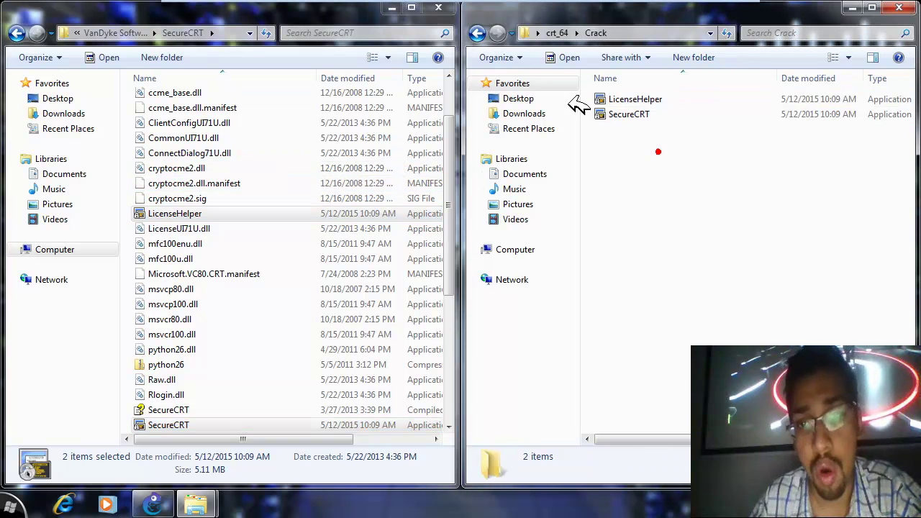
drag(642, 154, 638, 105)
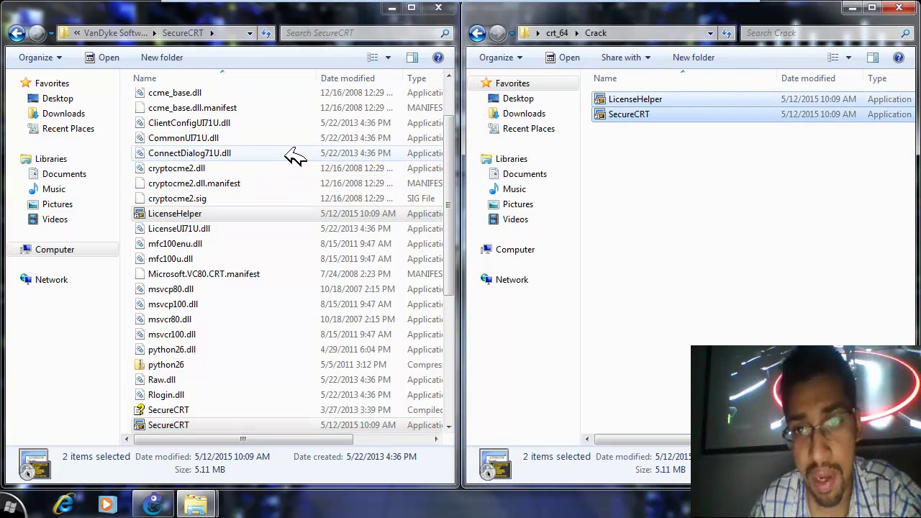
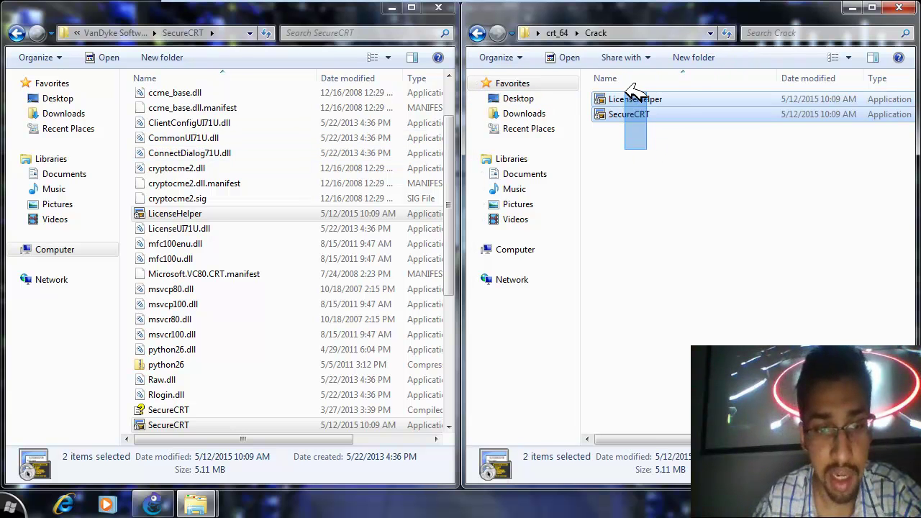
click(477, 32)
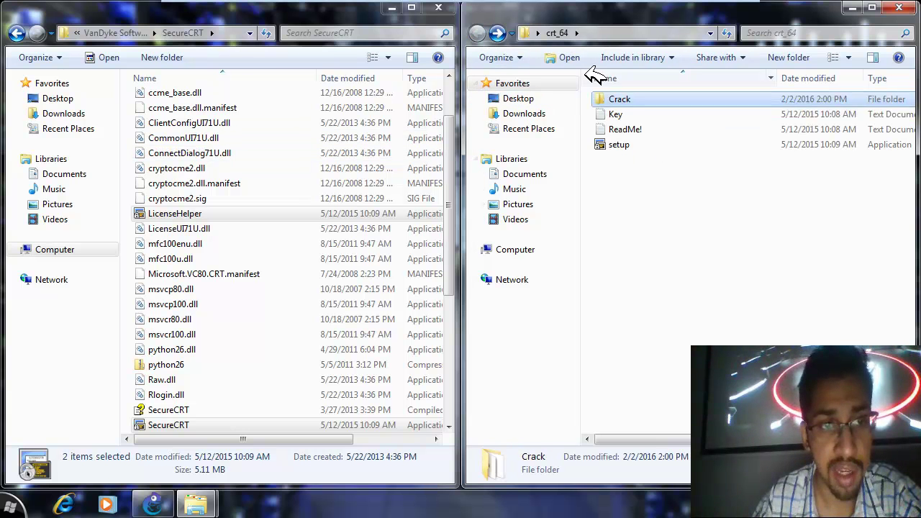
click(623, 128)
double_click(616, 115)
drag(435, 300, 96, 115)
drag(176, 93, 920, 234)
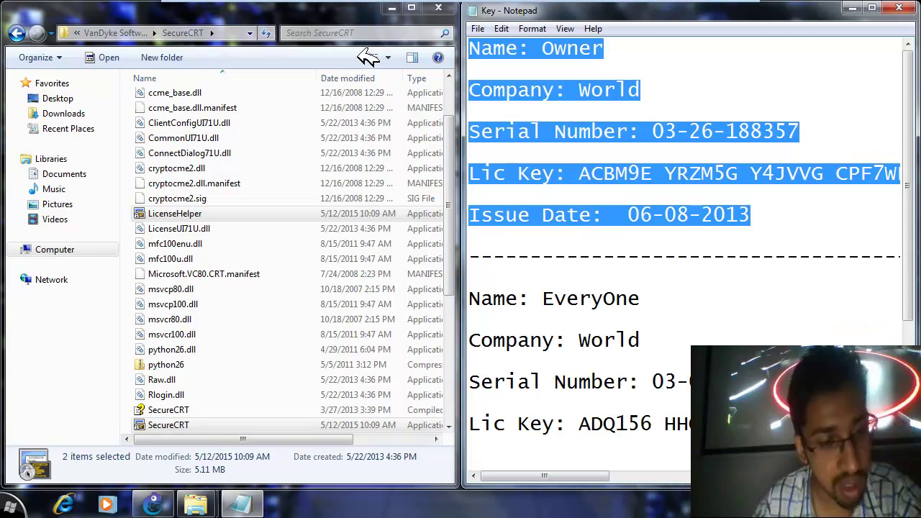
Minimize the program folder window, launch SecureCRT 7.1, and accept the default configuration folder.
click(392, 8)
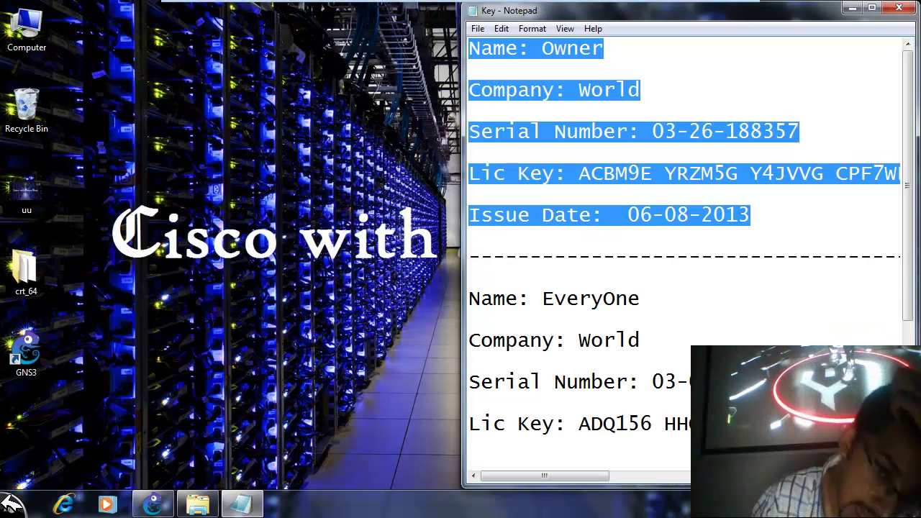
click(11, 504)
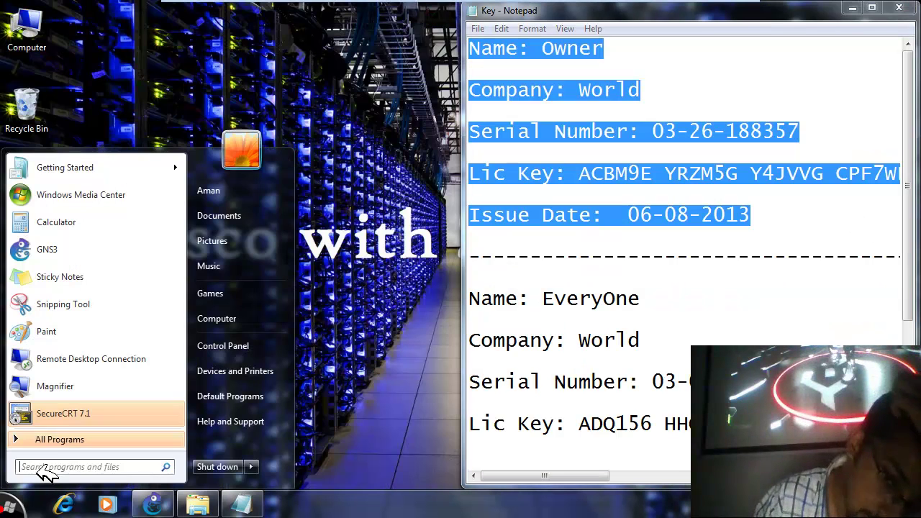
click(70, 416)
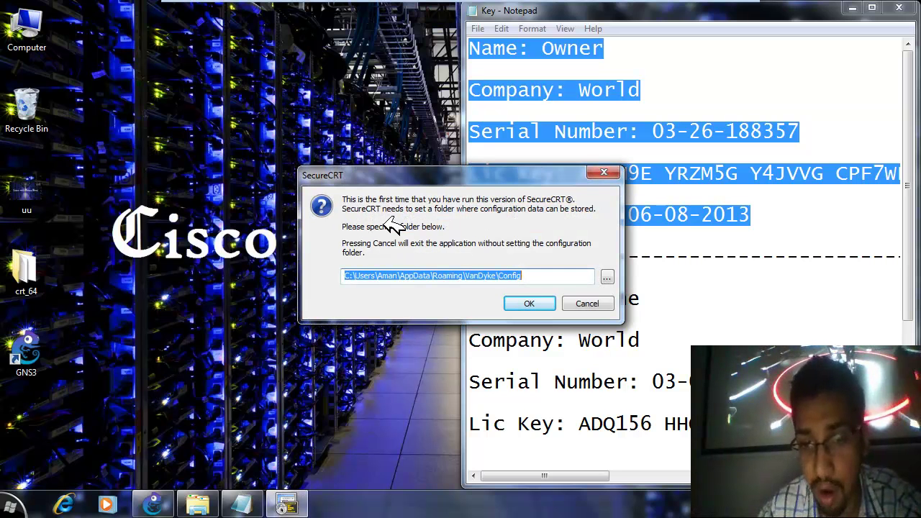
click(572, 277)
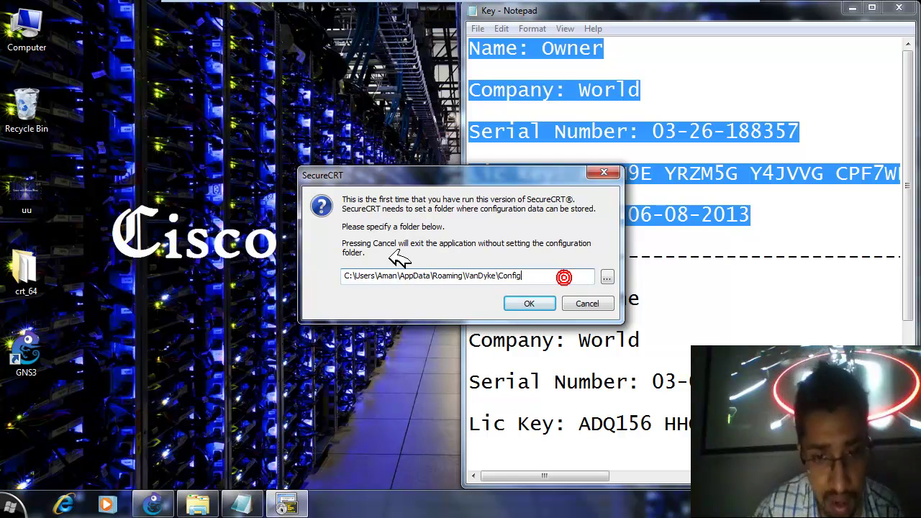
click(536, 303)
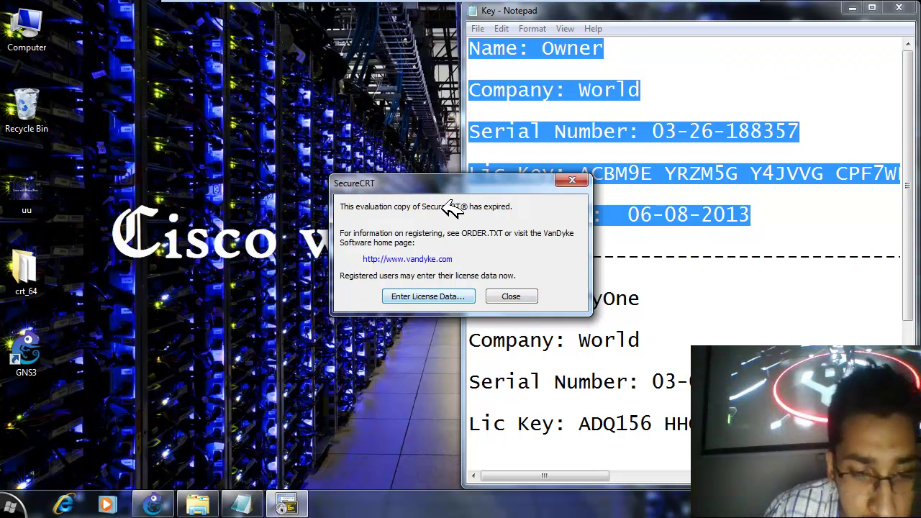
Move the SecureCRT evaluation dialog aside, maximize the Key file, and bring the dialog in front of it.
drag(451, 185, 277, 187)
click(662, 92)
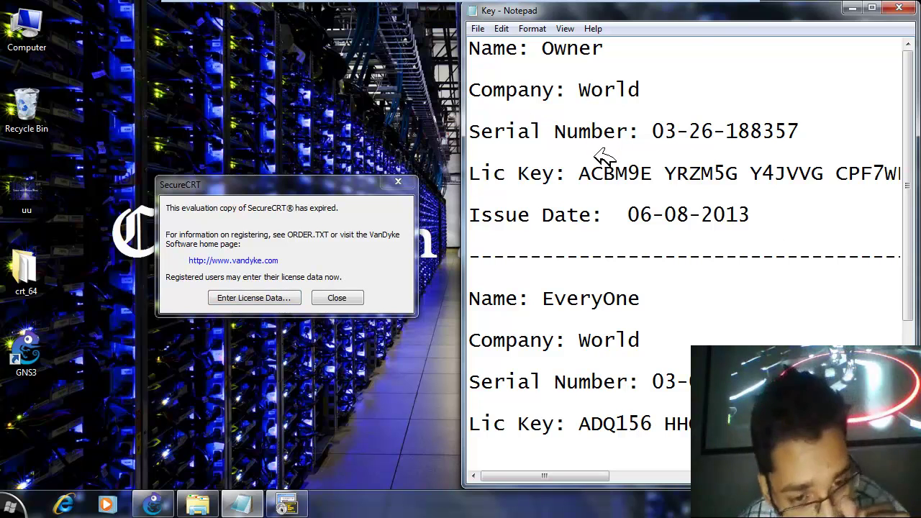
click(872, 7)
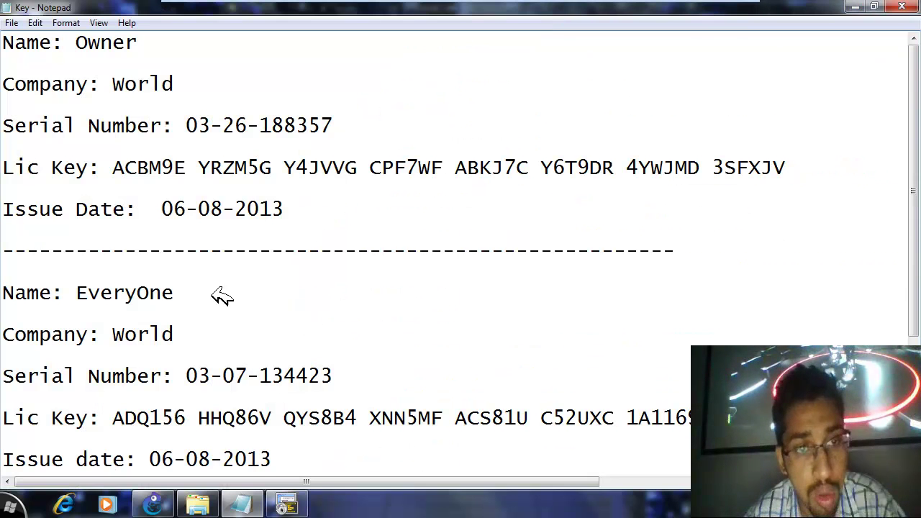
click(287, 502)
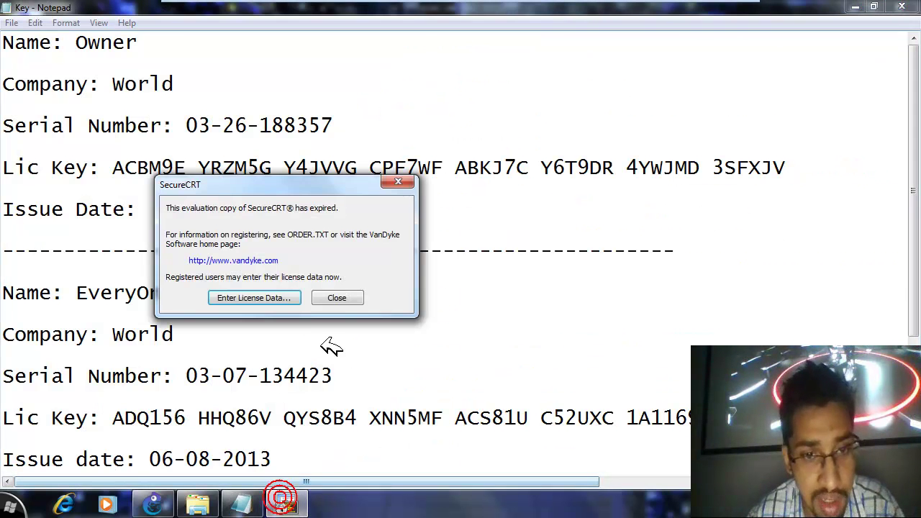
Start entering license data, move the License Wizard aside, skip the license letter text, and choose manual license entry.
click(277, 297)
drag(253, 140, 574, 213)
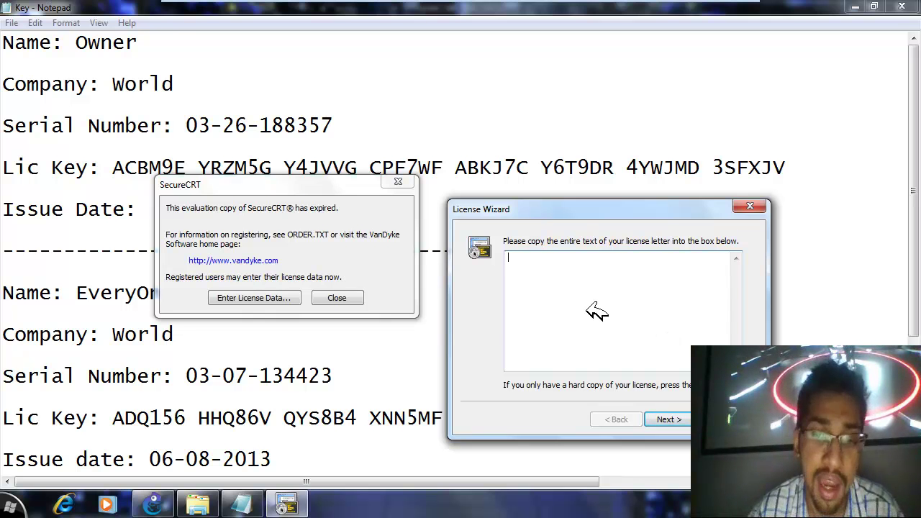
click(668, 417)
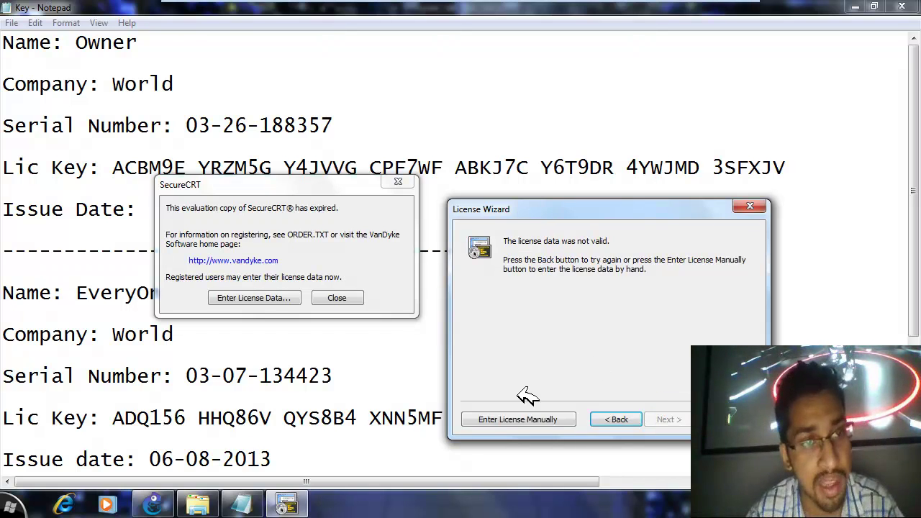
click(496, 421)
Copy the name from the first license entry in the Key file into the License Wizard's Name field.
drag(76, 41, 151, 47)
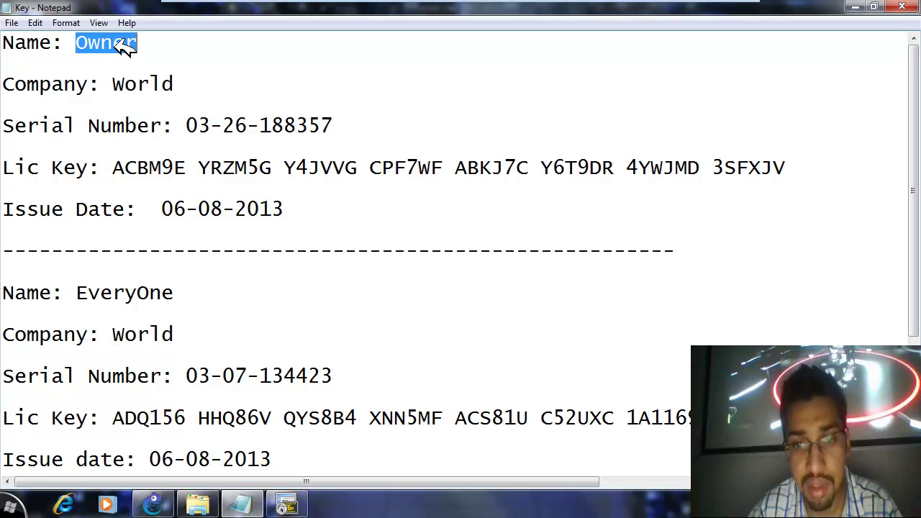
right_click(125, 44)
click(147, 92)
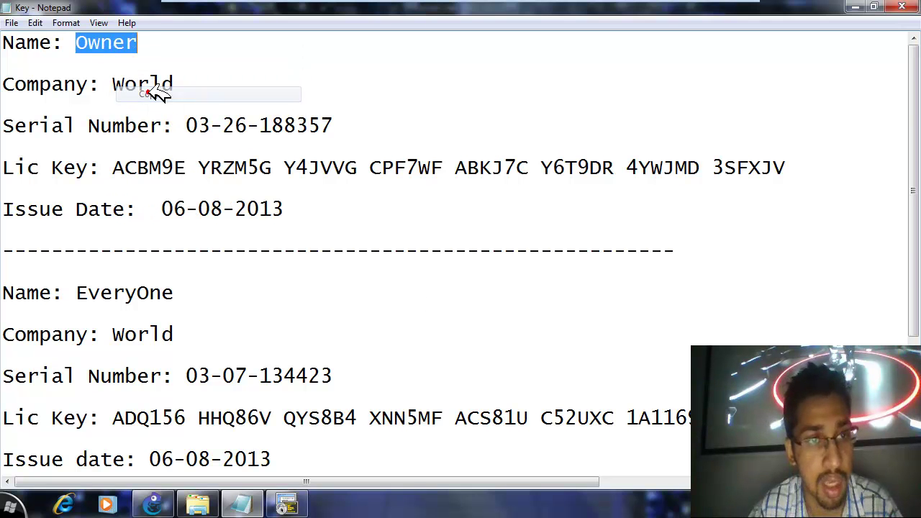
click(287, 505)
right_click(554, 291)
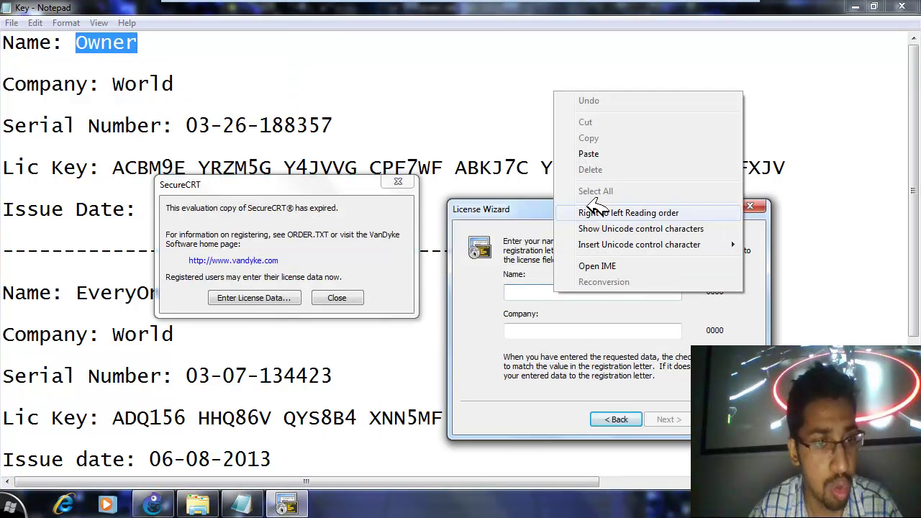
click(589, 154)
drag(179, 82, 115, 81)
right_click(115, 75)
click(150, 125)
drag(439, 214, 6, 23)
drag(5, 295, 315, 459)
click(315, 341)
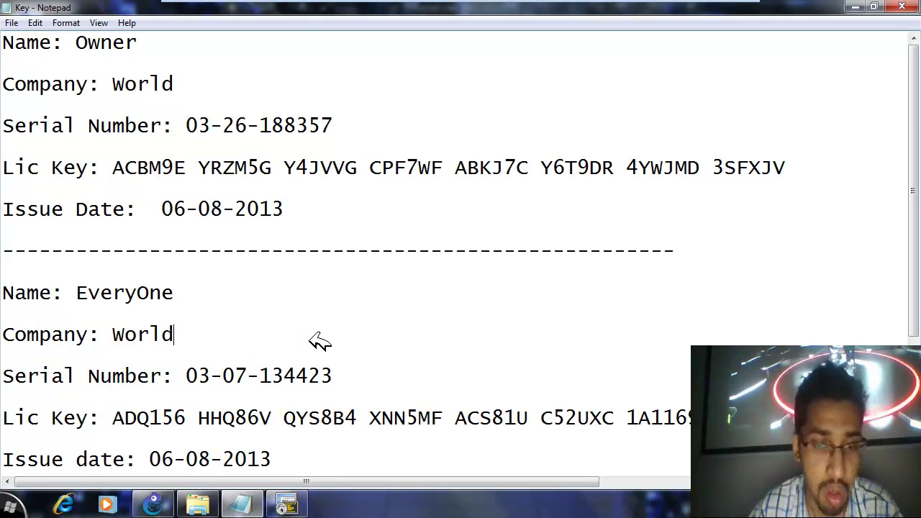
Copy the company World from the first entry in the Key file into the License Wizard's Company field and continue.
drag(180, 85, 108, 85)
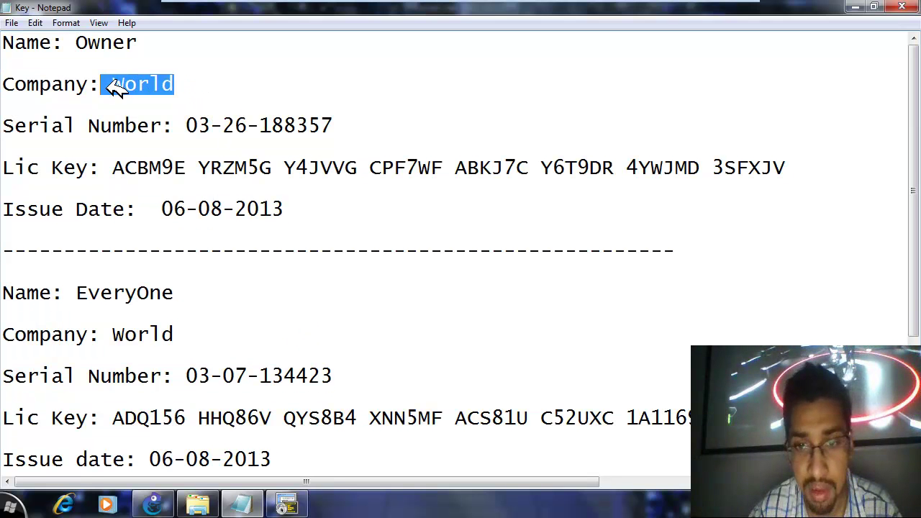
right_click(124, 87)
click(155, 134)
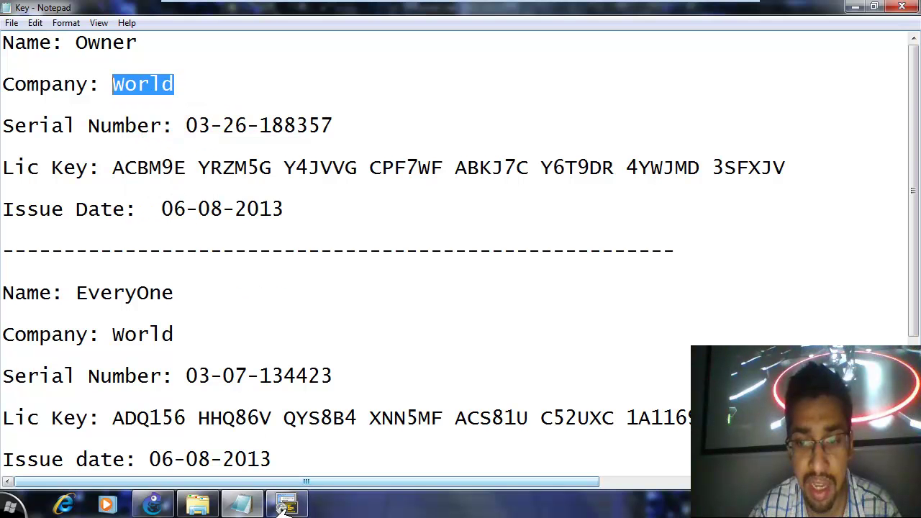
click(286, 504)
click(531, 329)
right_click(529, 329)
click(563, 185)
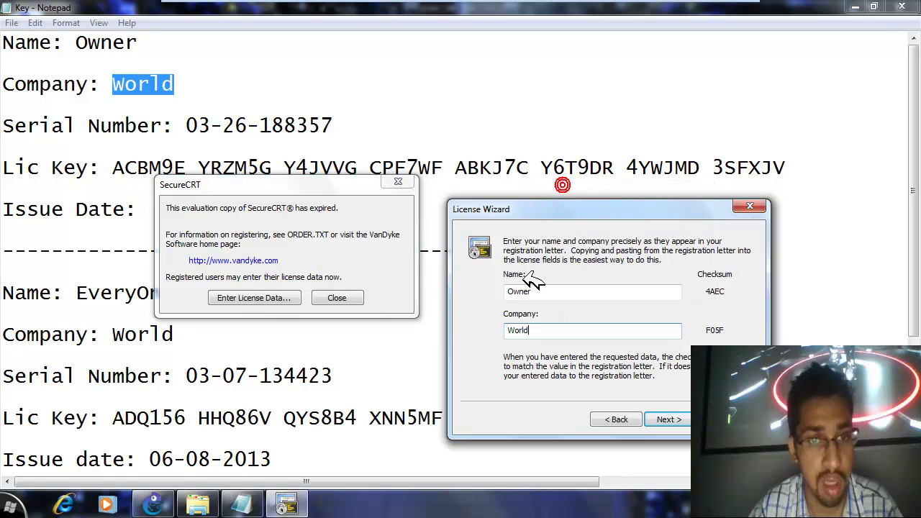
click(670, 419)
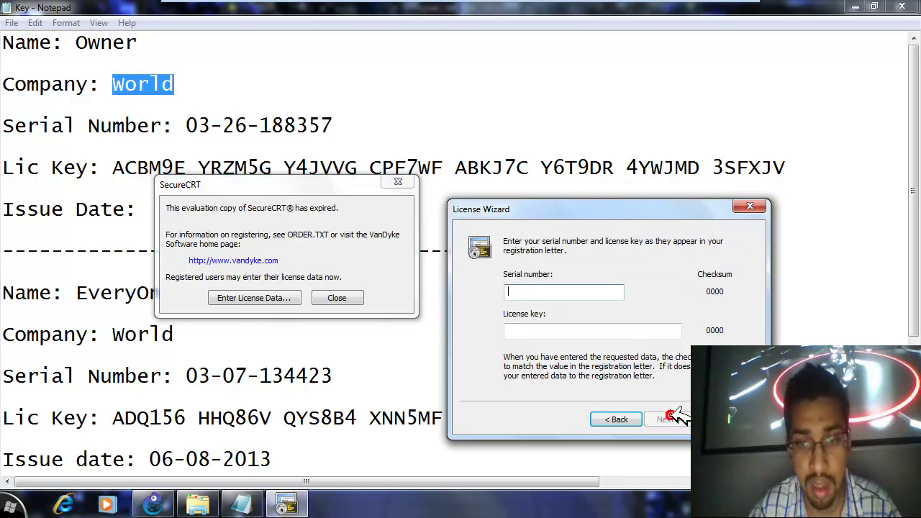
Copy the serial number of the first entry in the Key file into the License Wizard's Serial number field.
drag(186, 125, 327, 124)
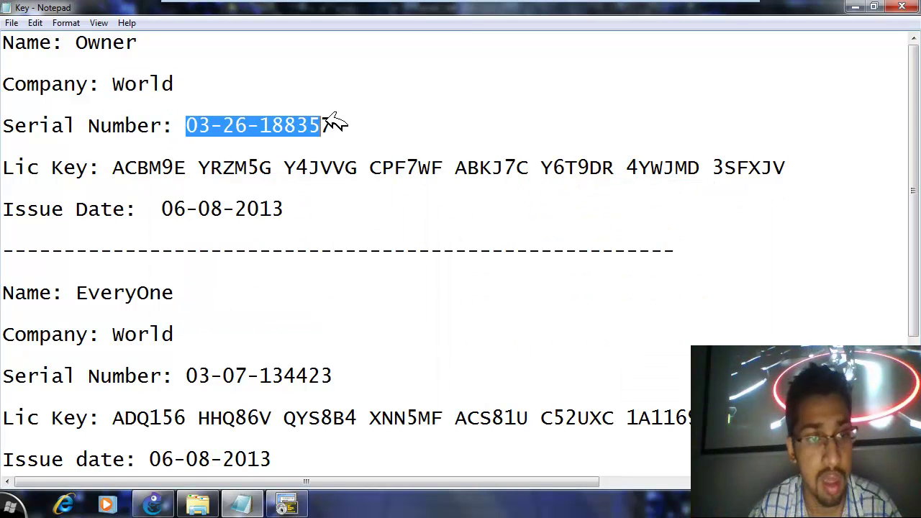
right_click(333, 118)
click(349, 165)
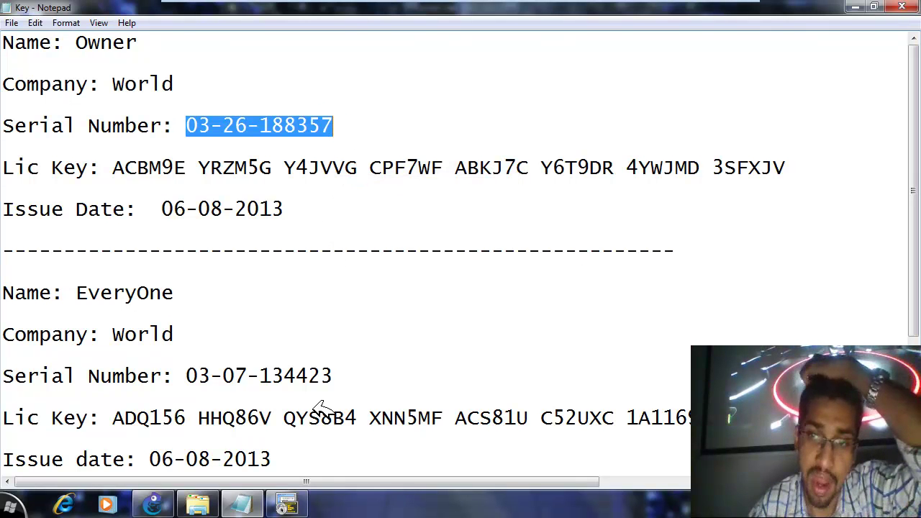
click(300, 502)
right_click(511, 292)
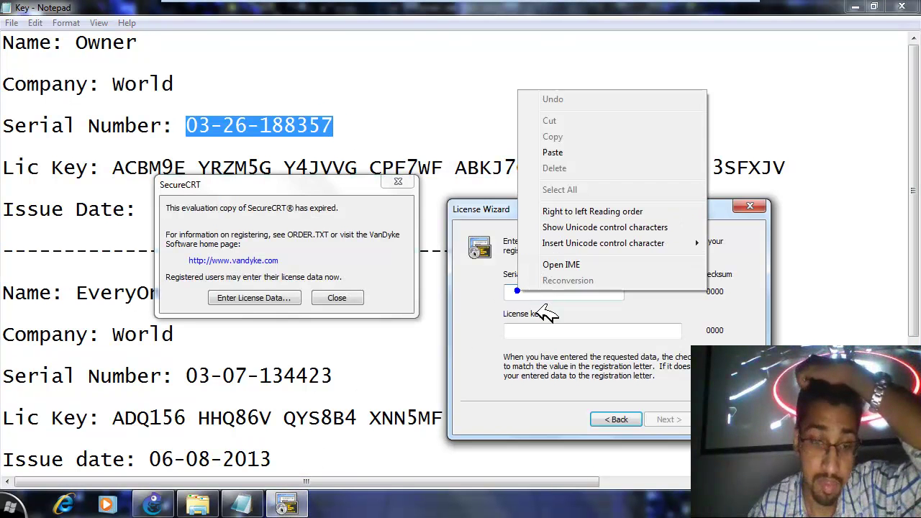
click(568, 151)
Copy the license key of the first entry in the Key file into the License Wizard's License key field and continue.
click(253, 126)
drag(114, 167, 791, 166)
right_click(791, 167)
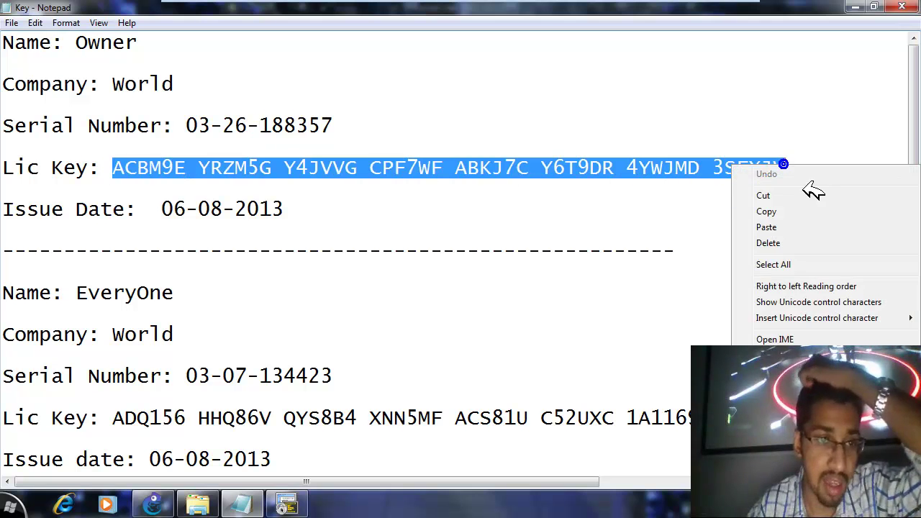
click(775, 214)
click(287, 503)
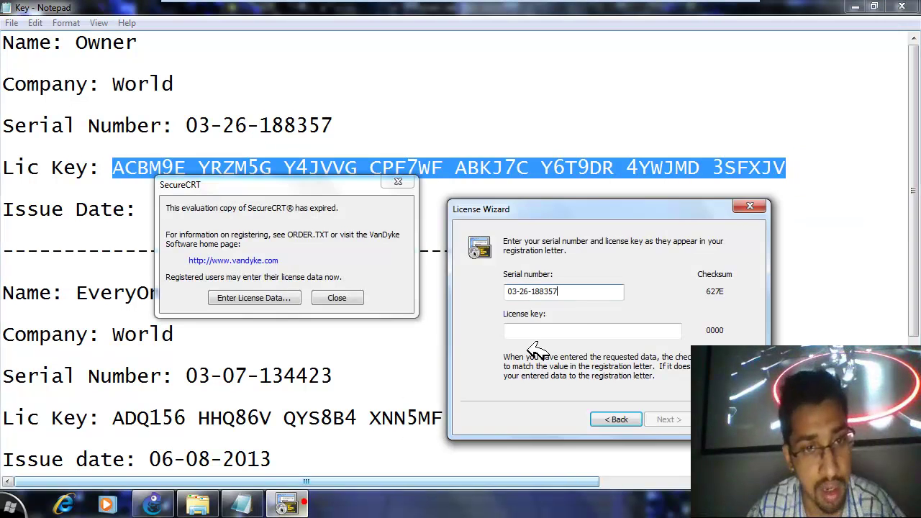
right_click(573, 325)
click(623, 188)
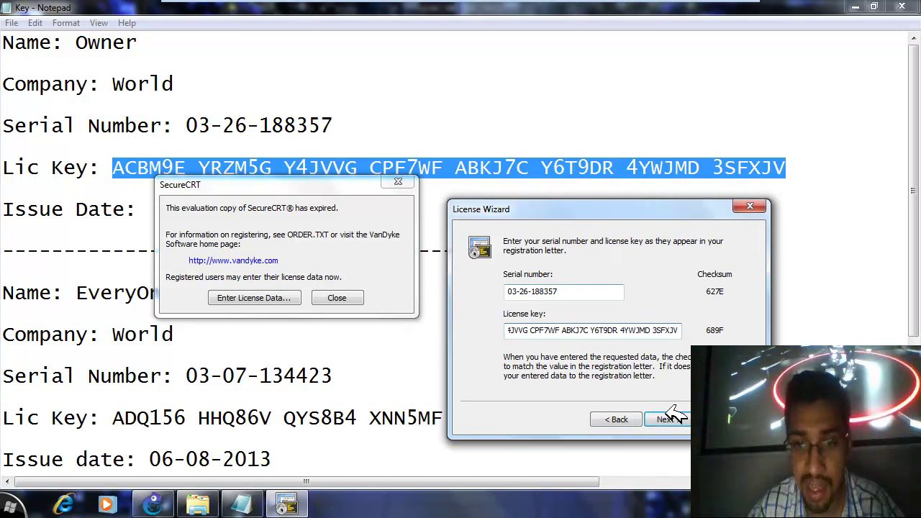
click(669, 419)
Copy the issue date 06-08-2013 from the first Key entry into the License Wizard, leave Features blank, and save the license data.
click(80, 127)
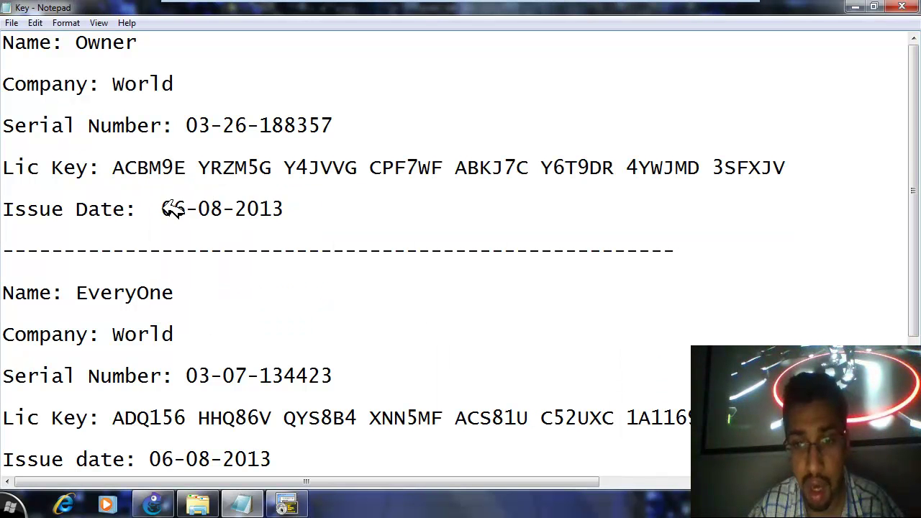
drag(162, 208, 286, 208)
right_click(288, 208)
click(306, 254)
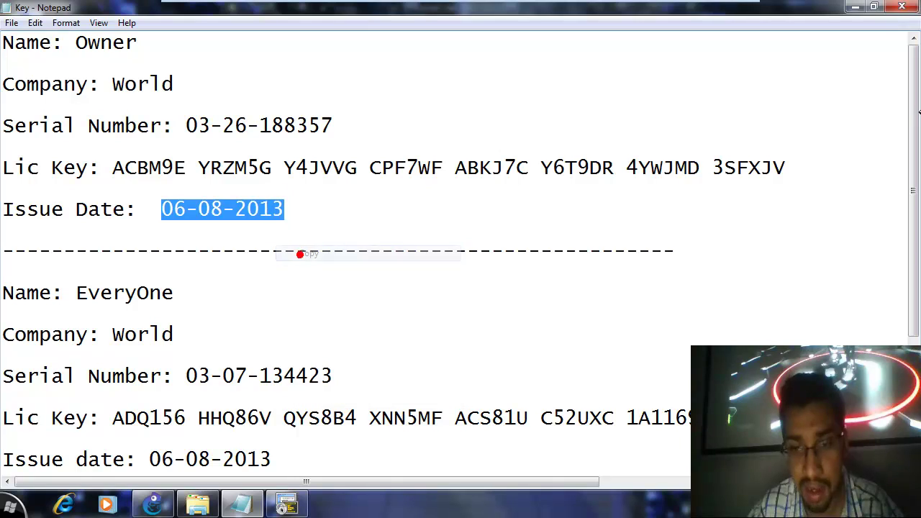
click(855, 6)
right_click(575, 293)
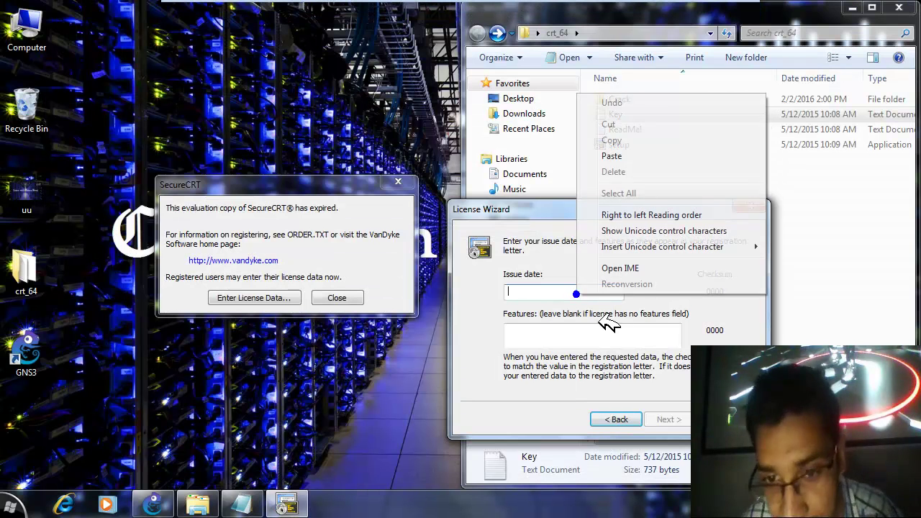
click(633, 155)
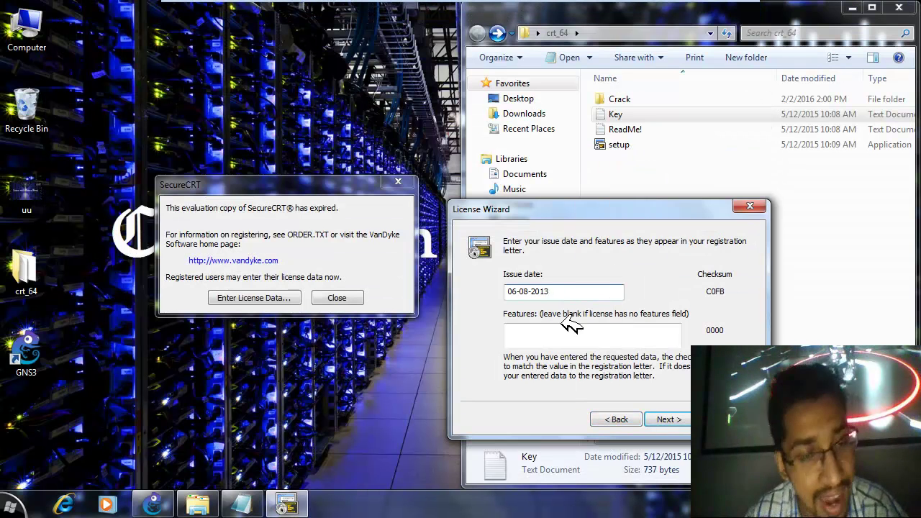
click(676, 418)
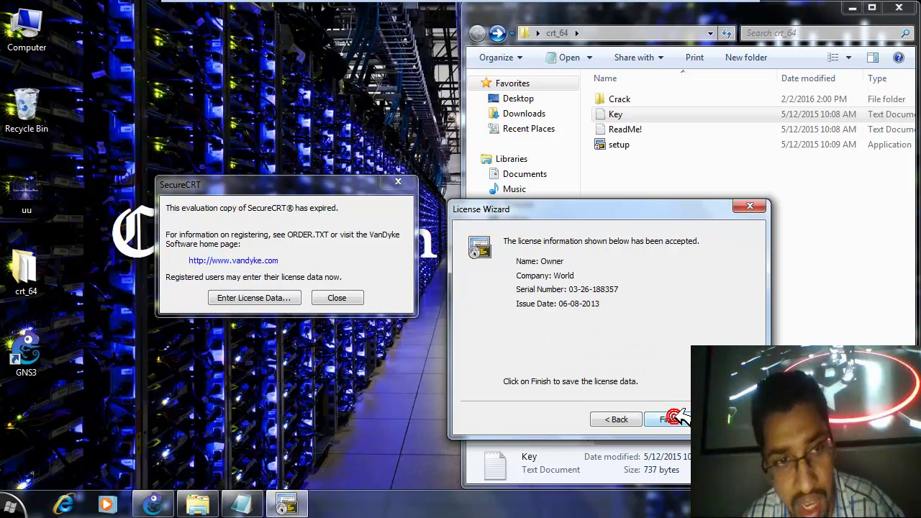
click(673, 418)
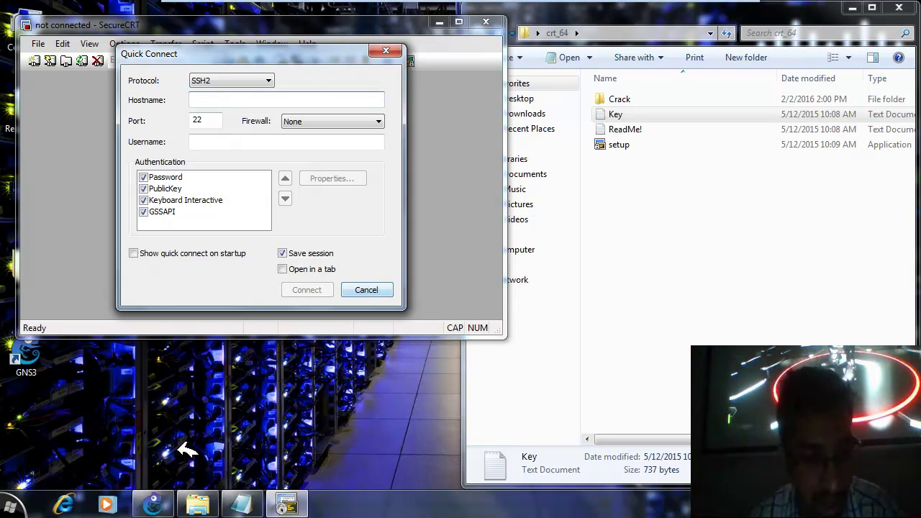
Cancel the Quick Connect dialog, and close the SecureCRT window and the crt_64 folder window.
click(367, 290)
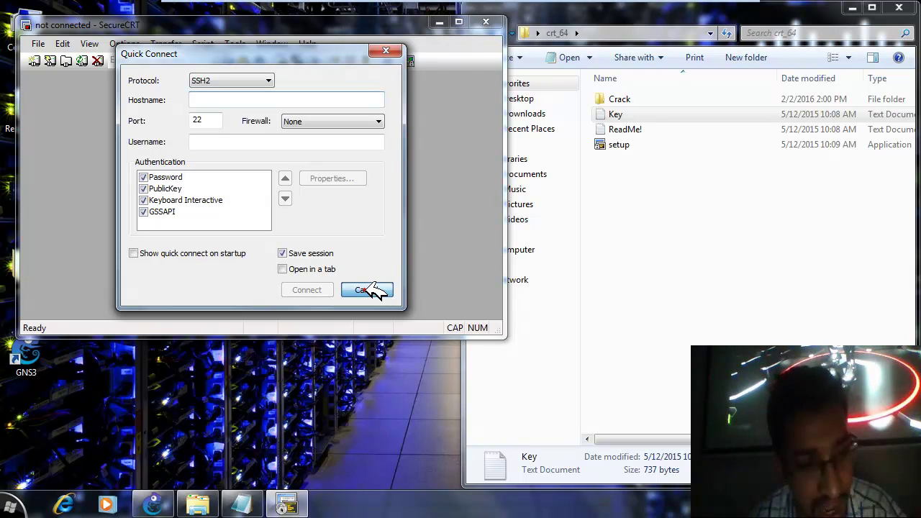
click(484, 21)
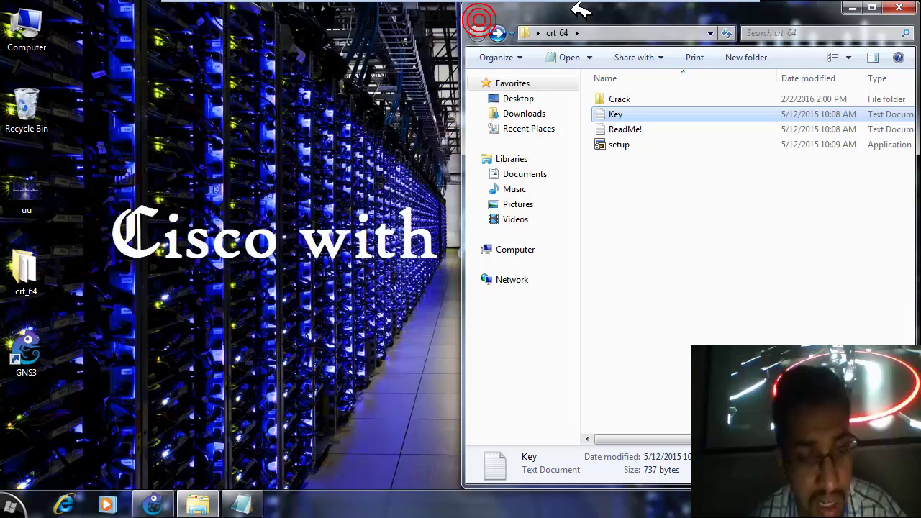
click(899, 8)
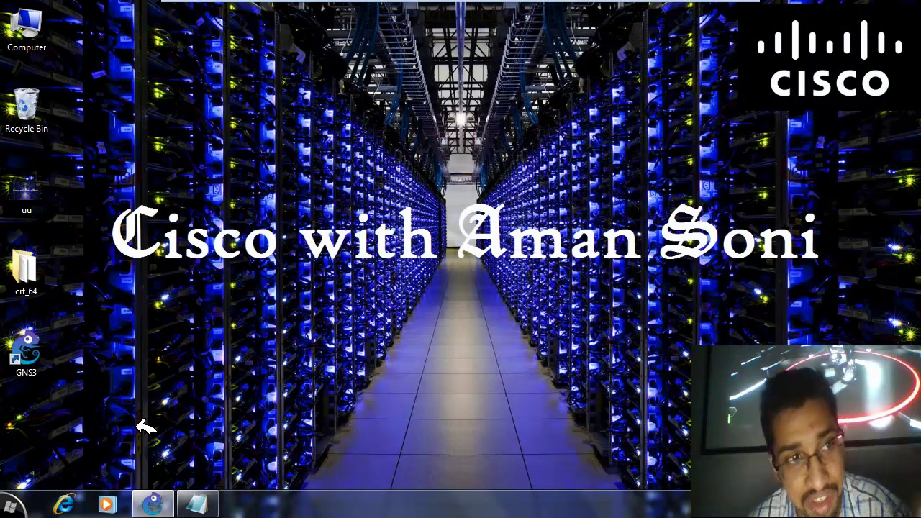
Switch to GNS3 and open the console application settings in its general preferences.
click(13, 508)
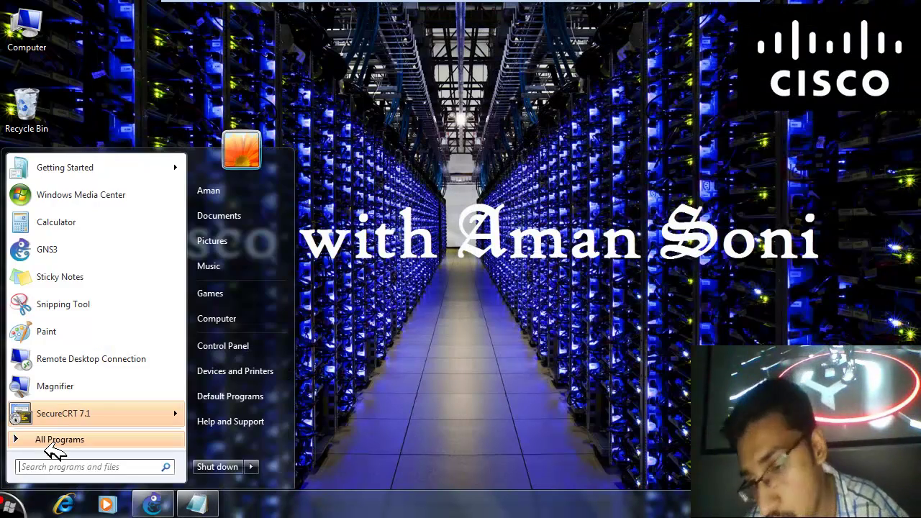
mouse_move(121, 423)
click(153, 502)
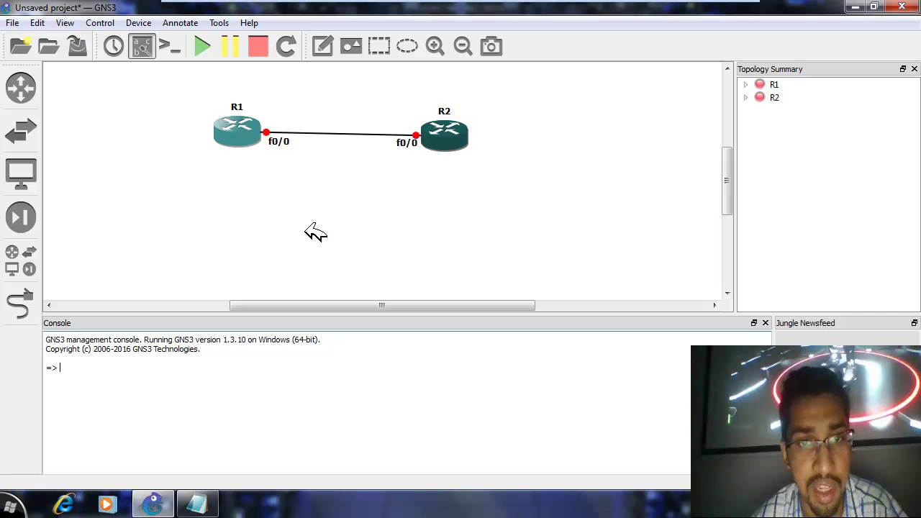
click(37, 23)
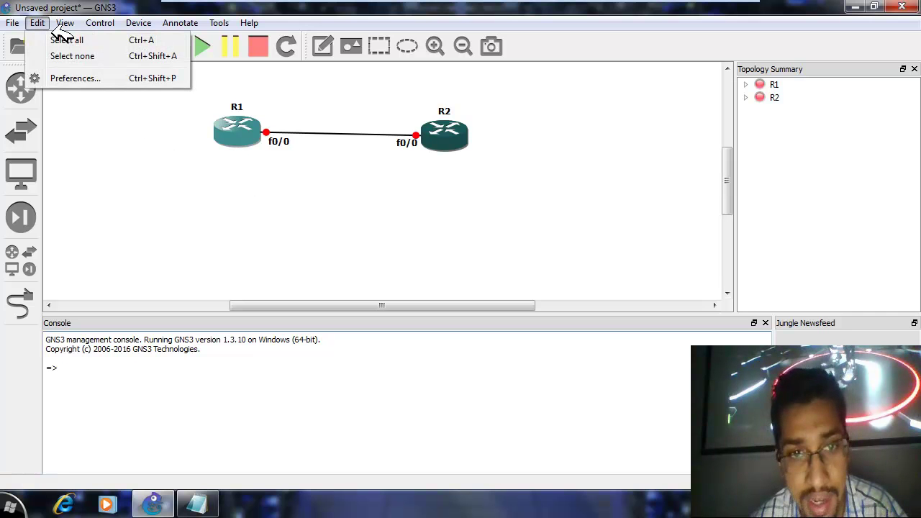
click(72, 77)
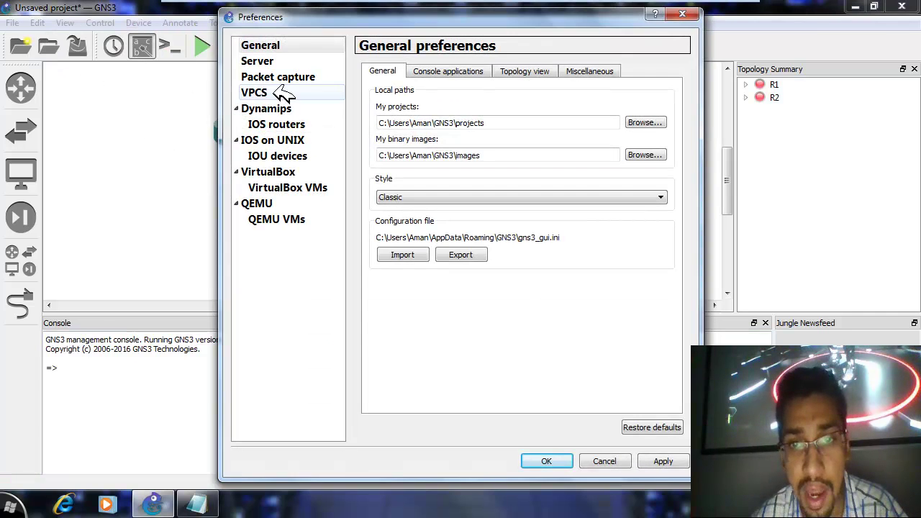
click(451, 70)
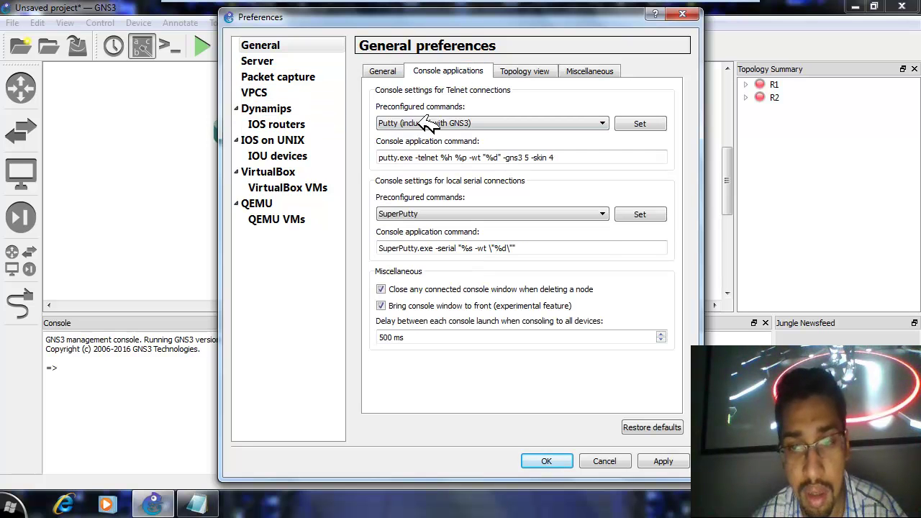
Set the preconfigured command for Telnet console connections to SecureCRT, then apply and close the preferences.
click(603, 124)
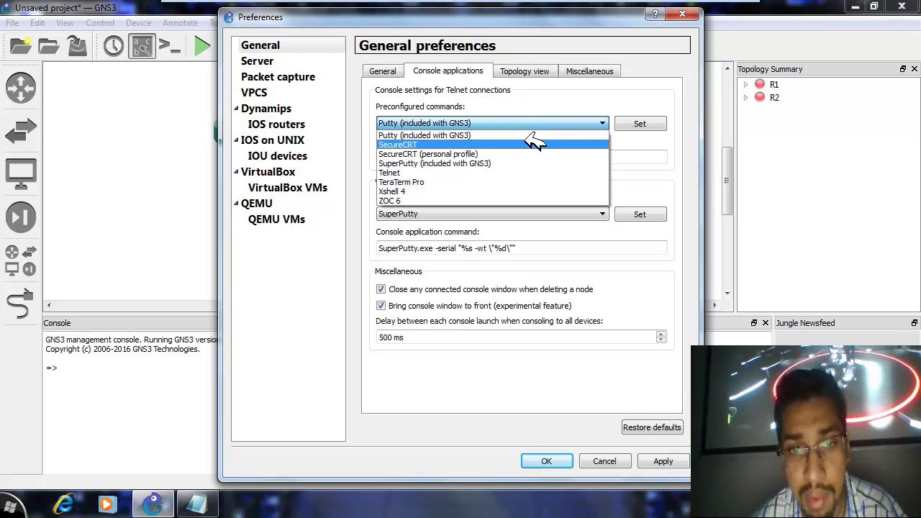
click(540, 143)
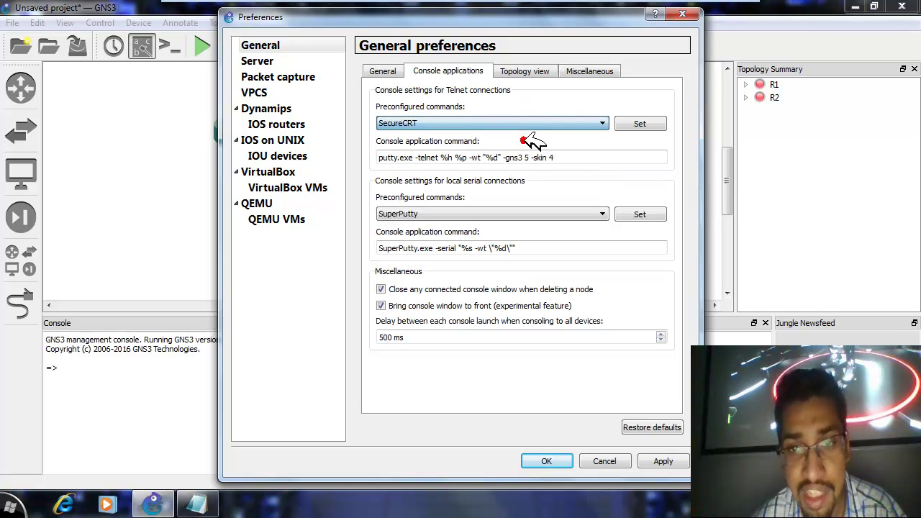
click(636, 124)
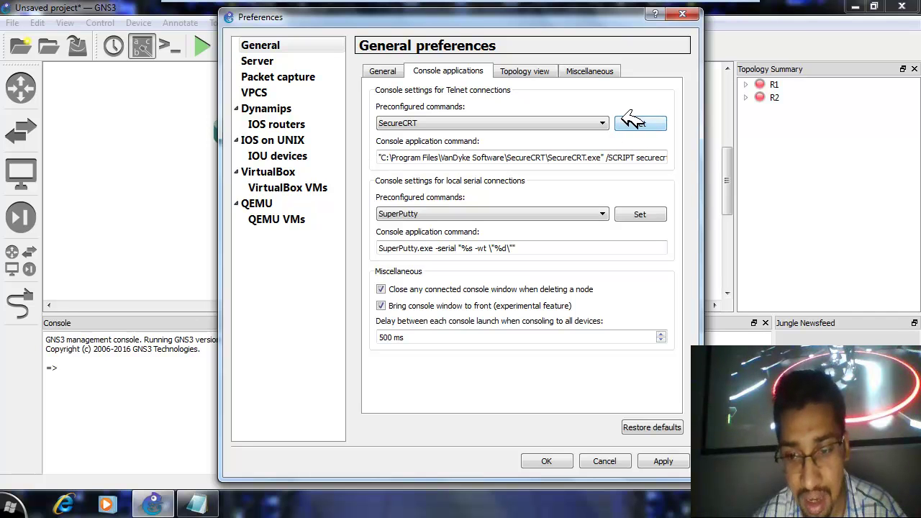
drag(378, 157, 633, 164)
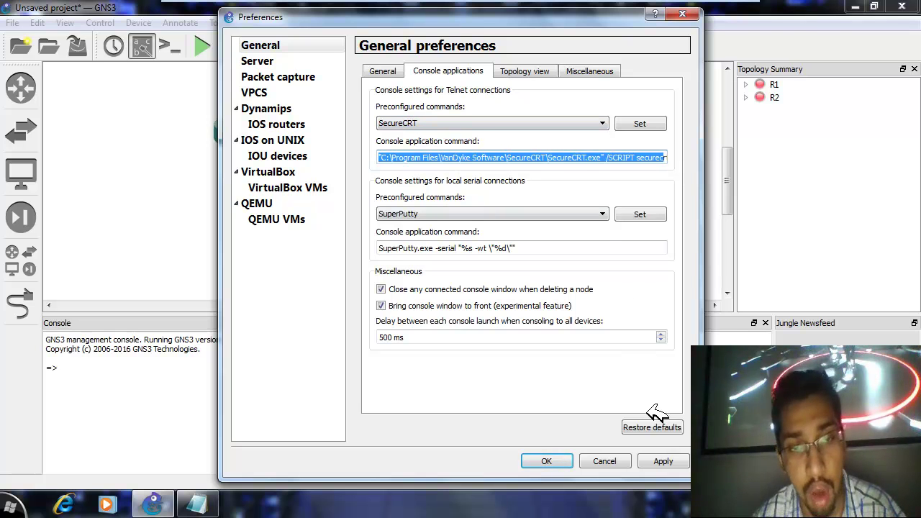
click(662, 459)
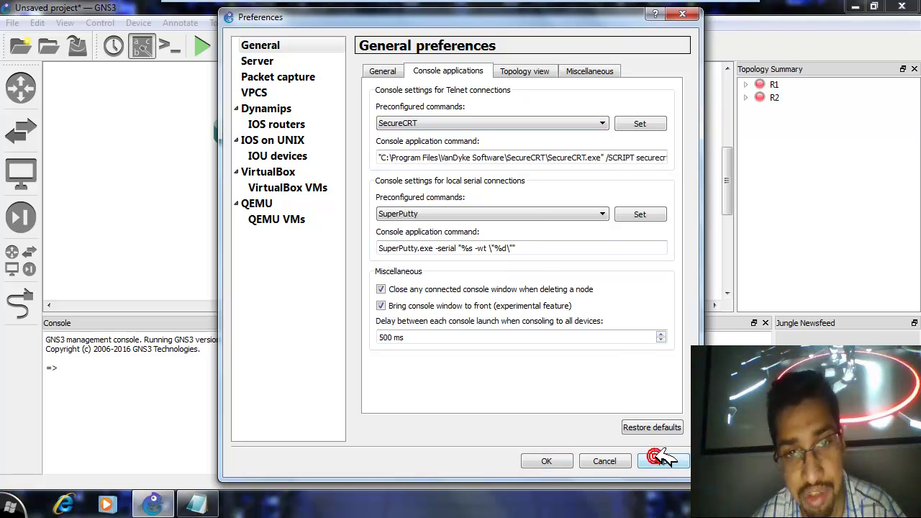
click(548, 461)
Start routers R1 and R2 in the topology and clear the device selection.
right_click(237, 135)
click(279, 320)
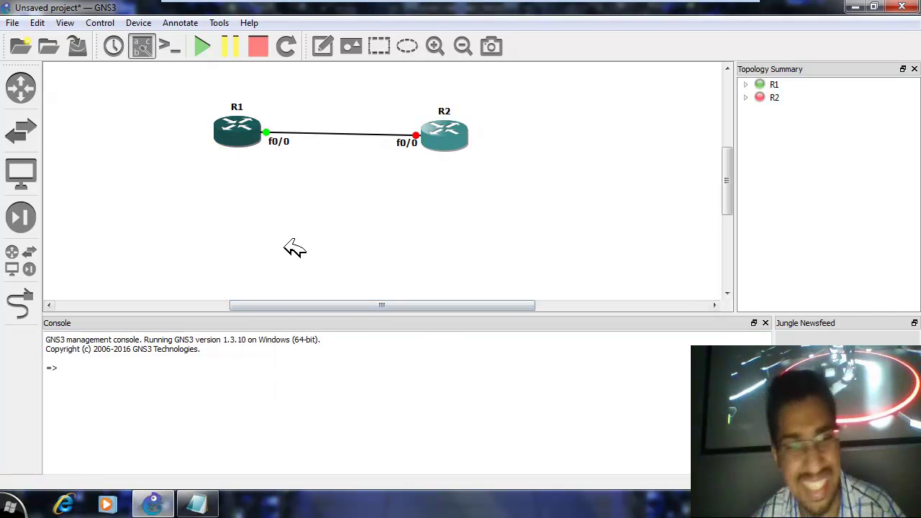
right_click(453, 141)
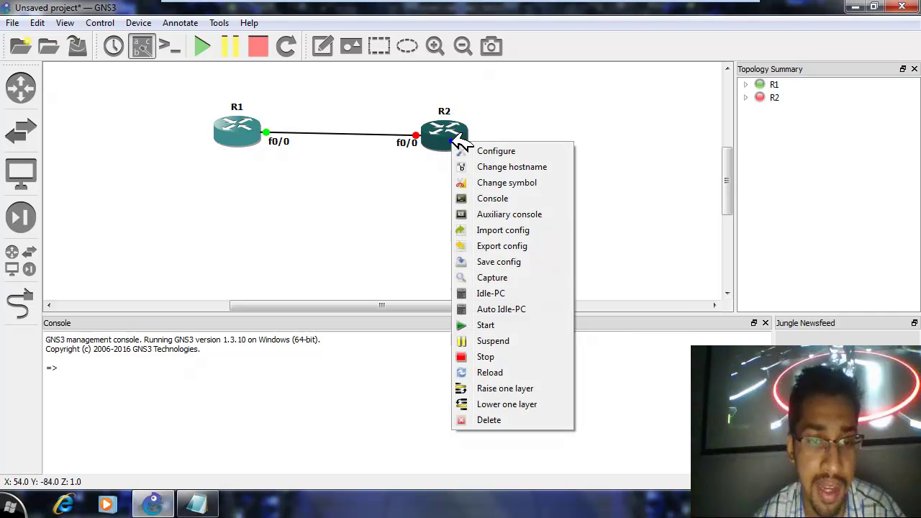
click(504, 325)
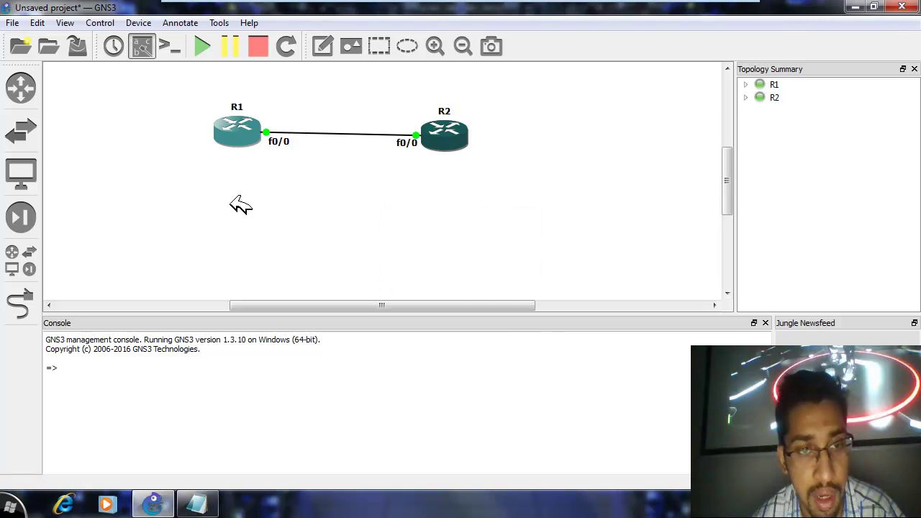
right_click(249, 130)
click(295, 316)
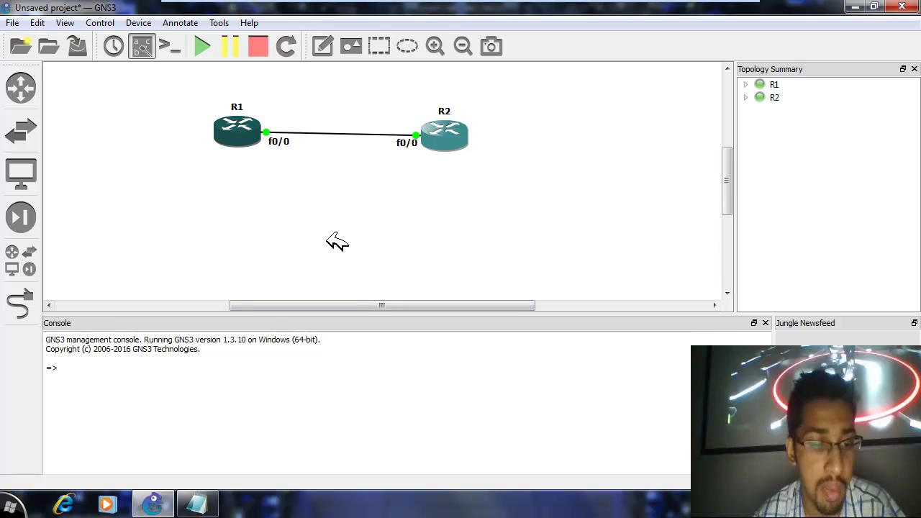
mouse_move(170, 491)
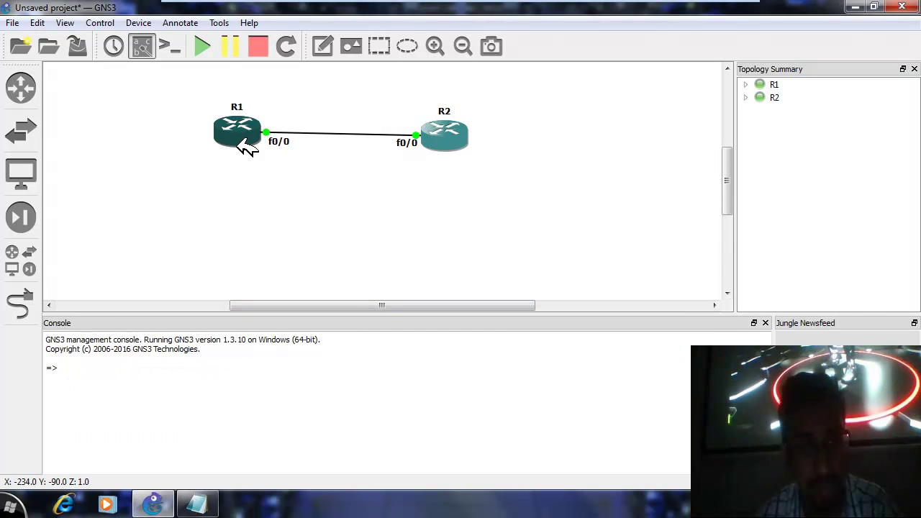
click(213, 192)
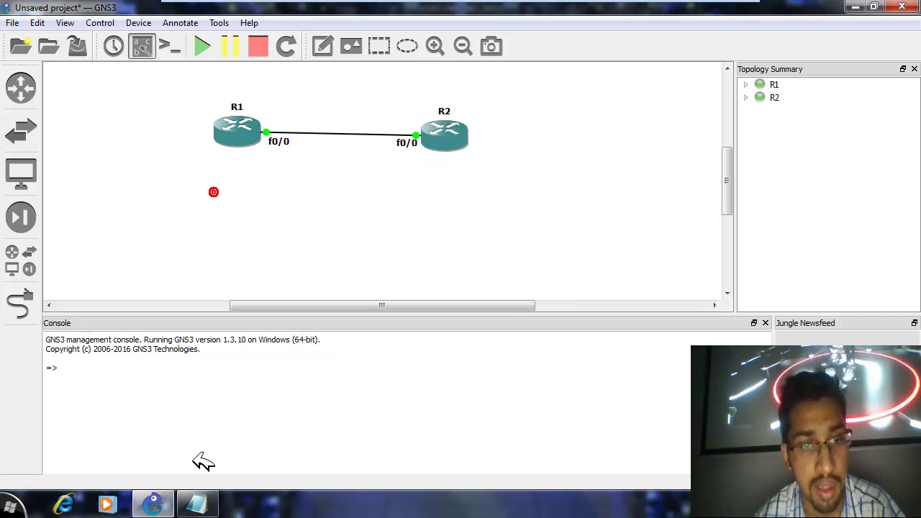
click(178, 497)
right_click(277, 211)
click(299, 257)
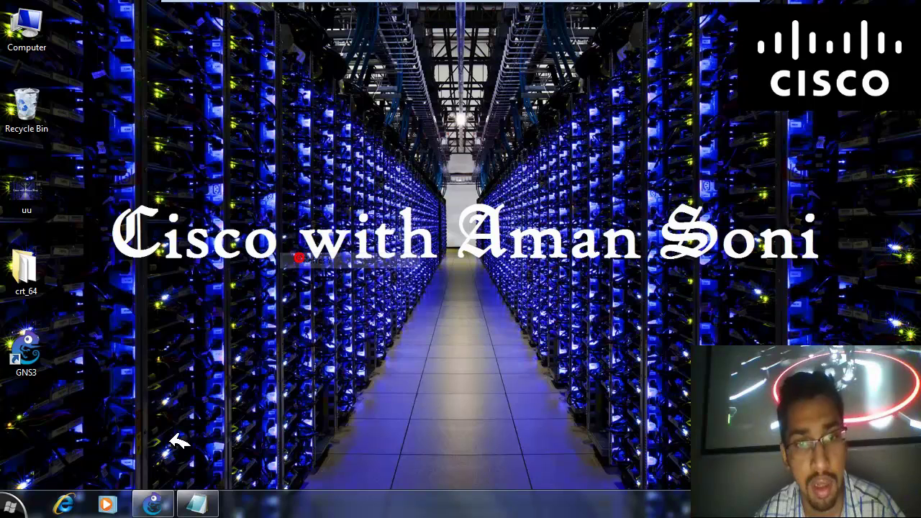
click(159, 501)
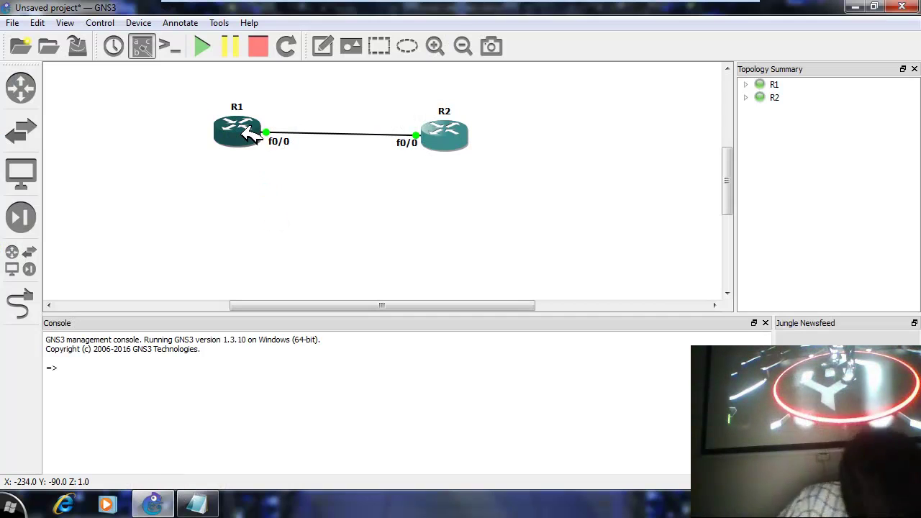
Open the consoles of routers R1 and R2 from the topology and maximize the SecureCRT window.
right_click(243, 134)
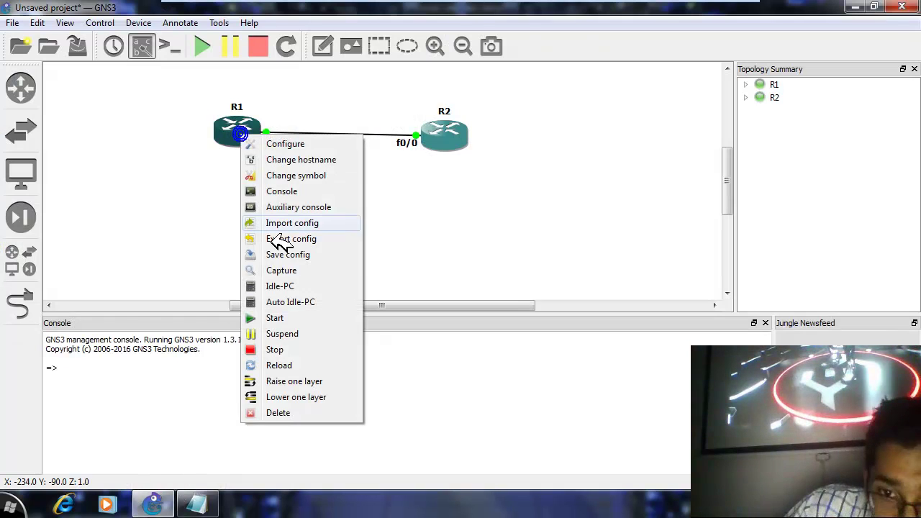
click(292, 190)
click(540, 106)
right_click(440, 131)
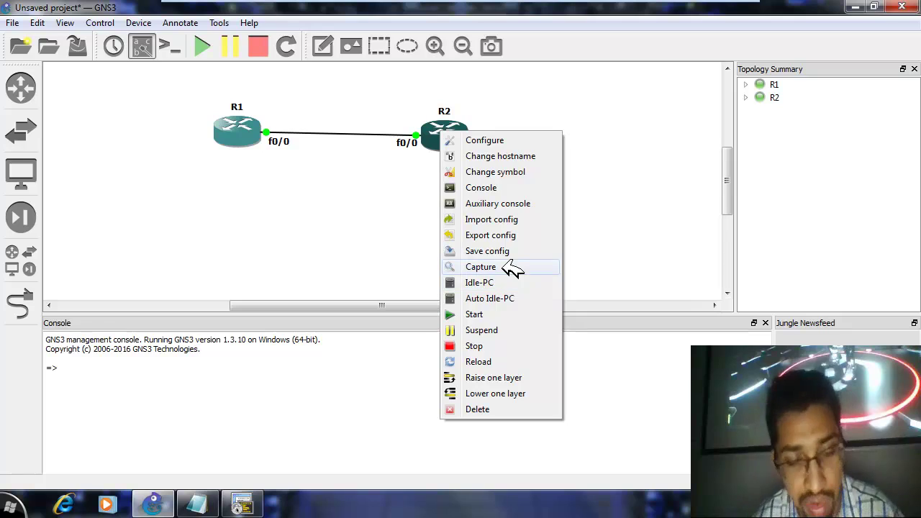
click(482, 188)
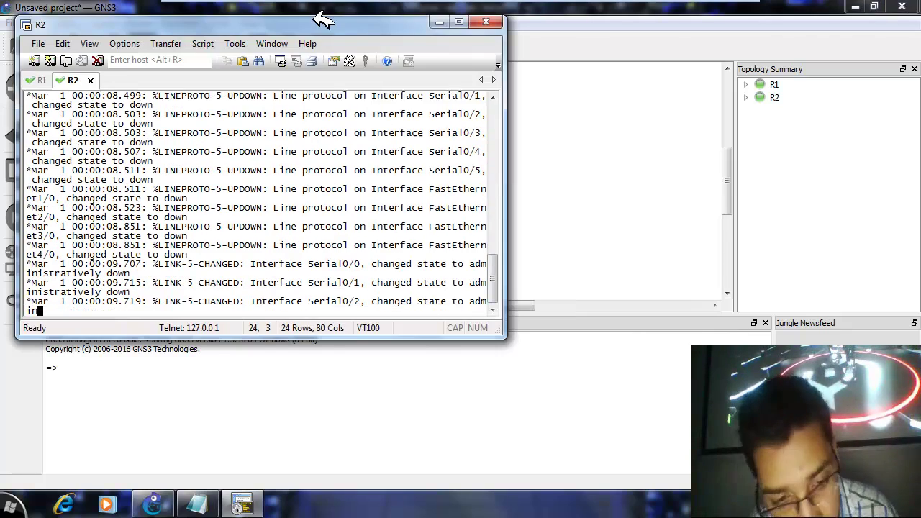
double_click(331, 24)
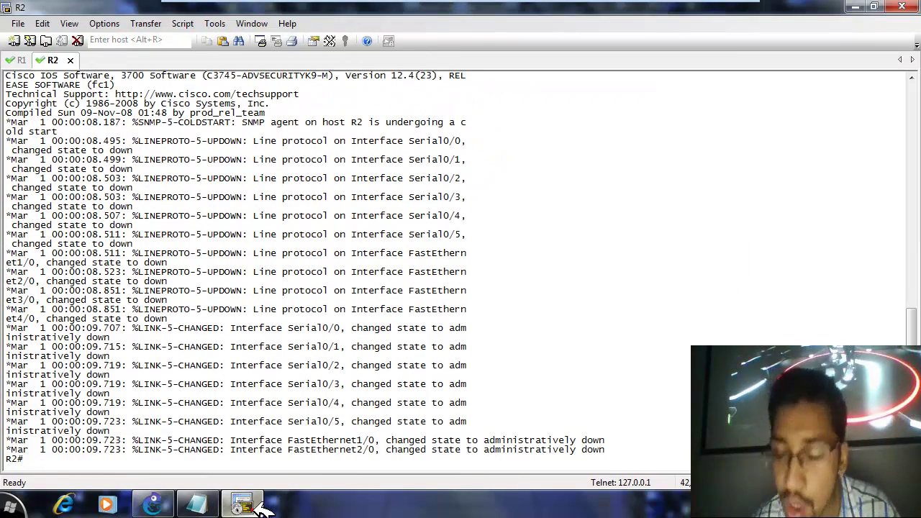
Minimize and restore the SecureCRT window, and switch between the R1 and R2 console sessions.
click(245, 504)
mouse_move(261, 486)
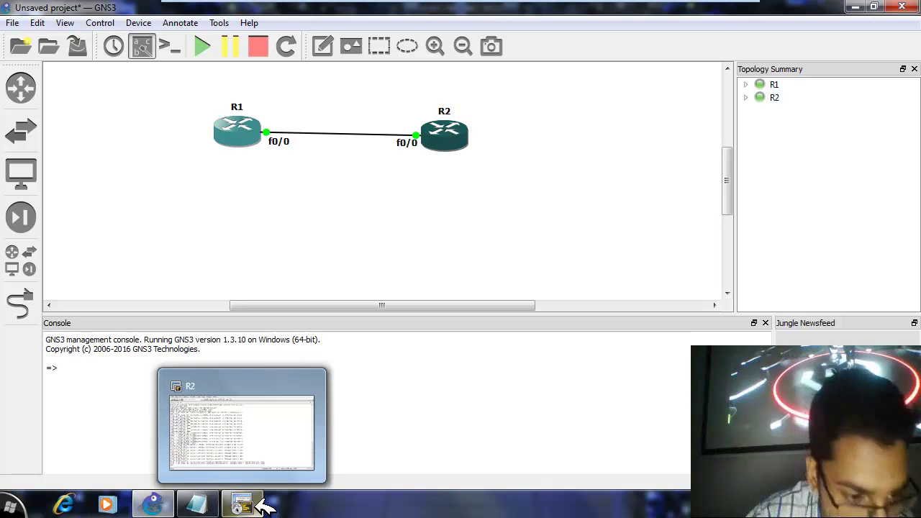
click(252, 504)
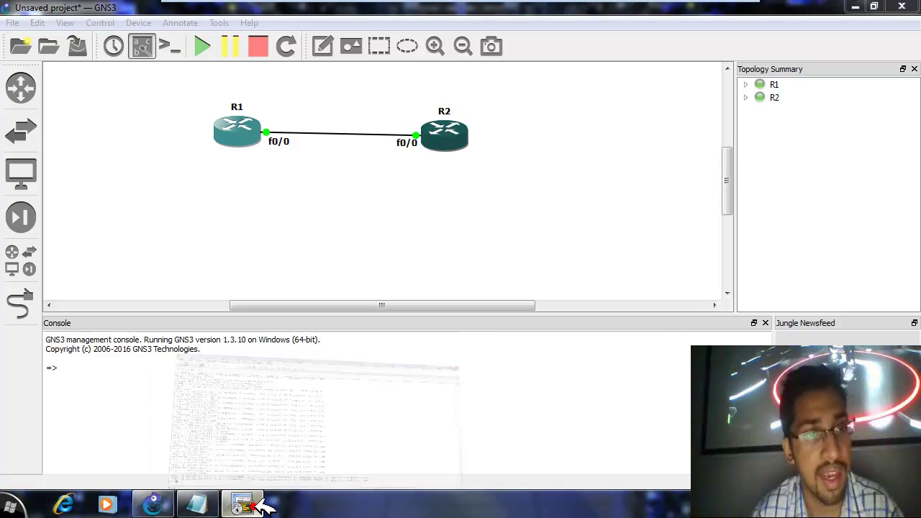
click(27, 60)
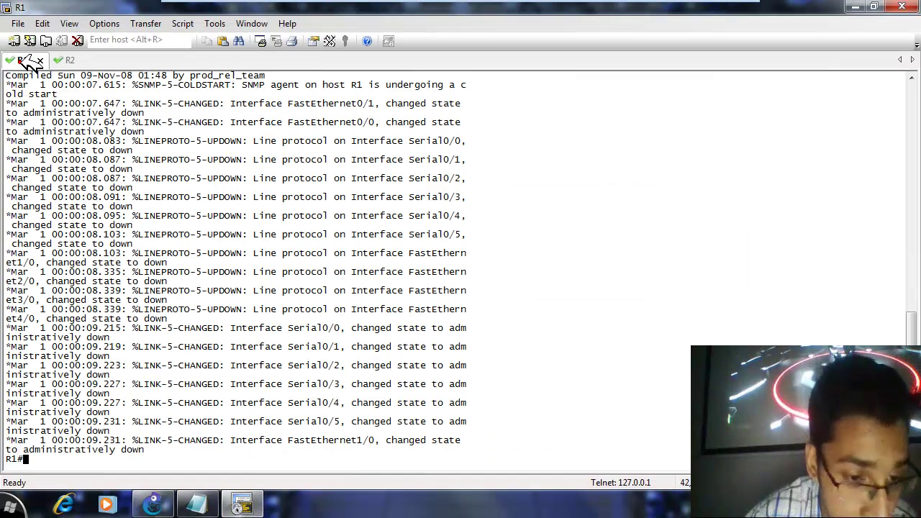
click(64, 59)
click(27, 60)
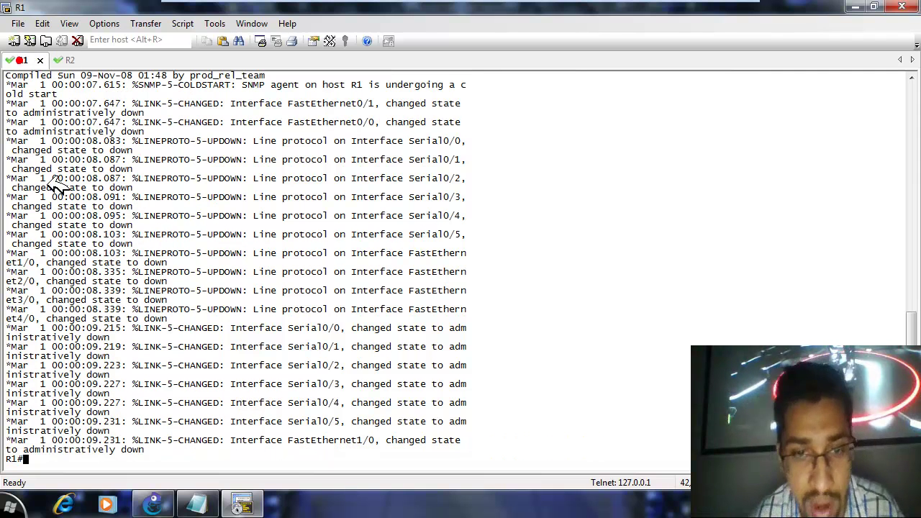
Enter blank lines at the R1 prompt and at the R2 prompt to test both consoles.
key(Return)
key(Return)
key(Return)
key(Return)
key(Return)
key(Return)
key(Return)
key(Return)
key(Return)
key(Return)
key(Return)
key(Return)
key(Return)
key(Return)
key(Return)
key(Return)
key(Return)
key(Return)
key(Return)
key(Return)
key(Return)
key(Return)
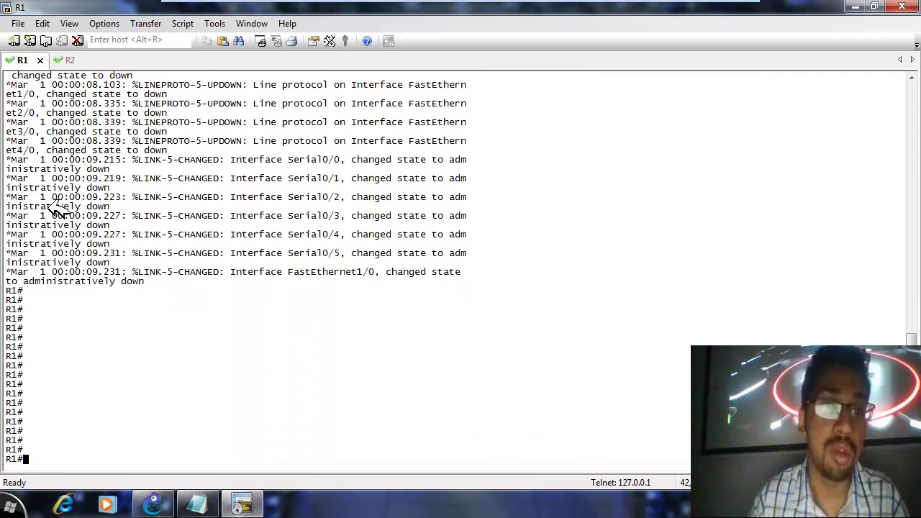
click(70, 60)
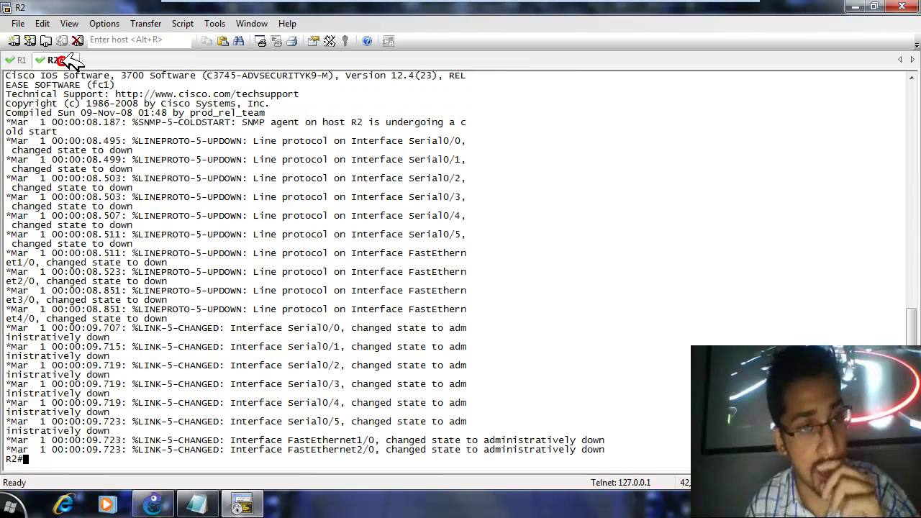
key(Return)
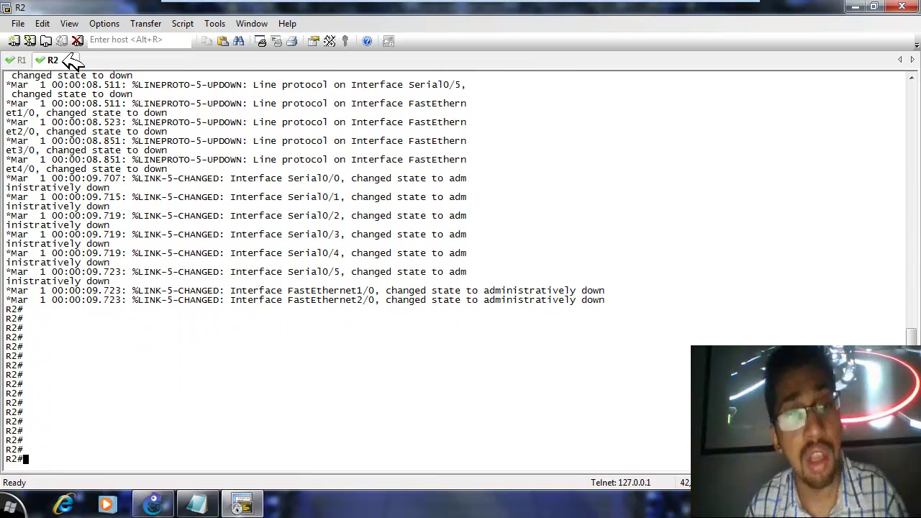
drag(633, 284, 216, 137)
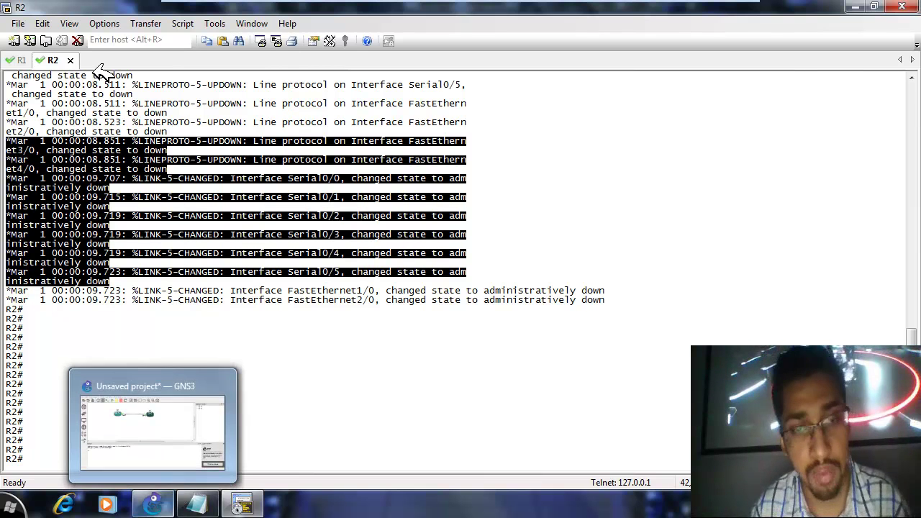
click(153, 504)
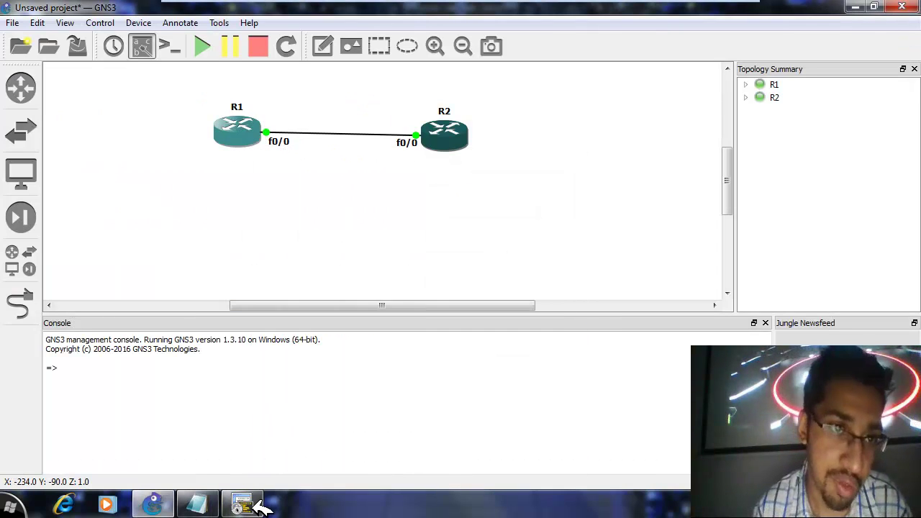
mouse_move(242, 503)
click(258, 418)
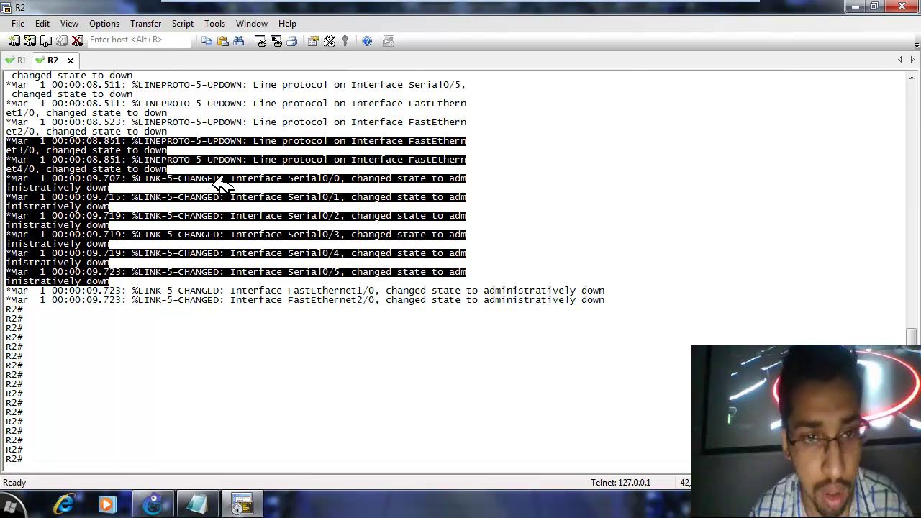
Look through the advanced terminal settings and the advanced appearance settings in the global options, and close the dialog.
click(104, 24)
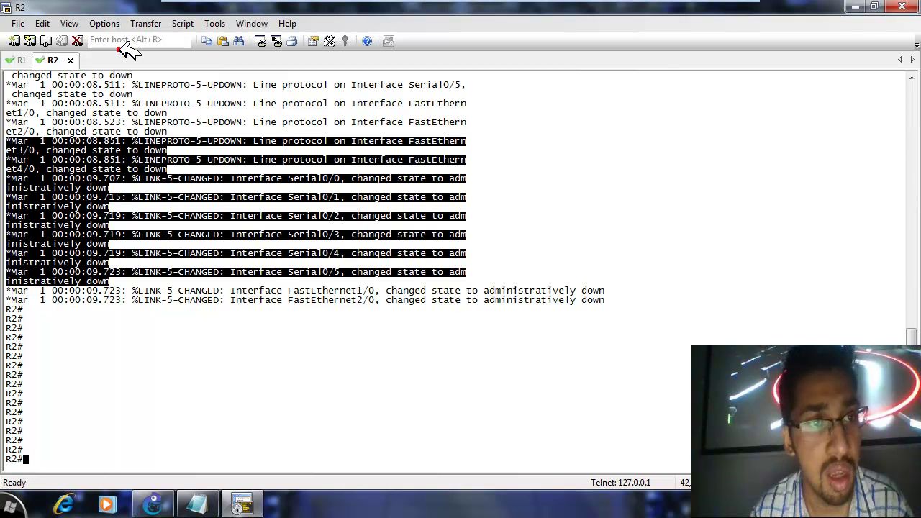
click(127, 52)
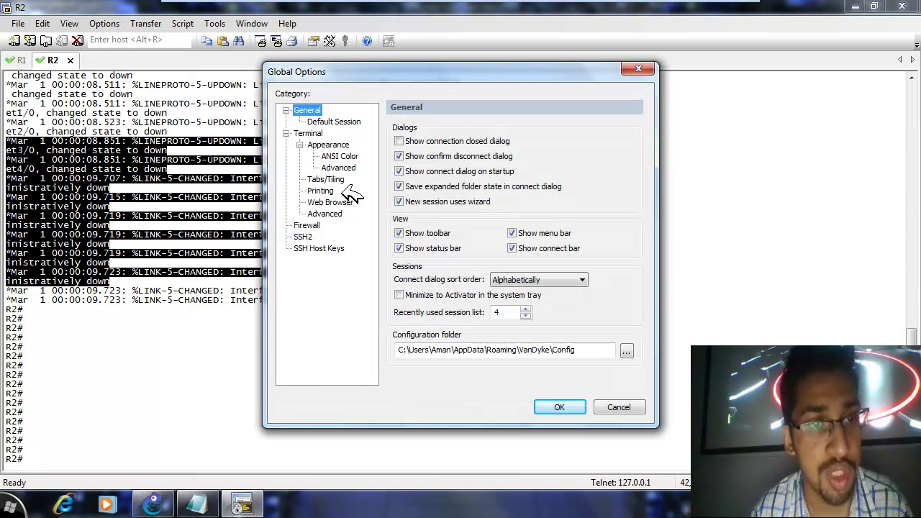
click(337, 214)
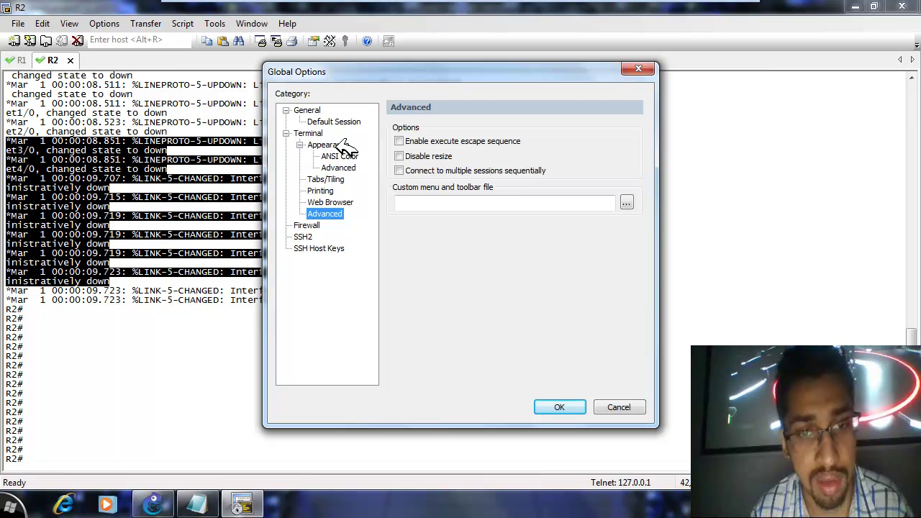
click(334, 168)
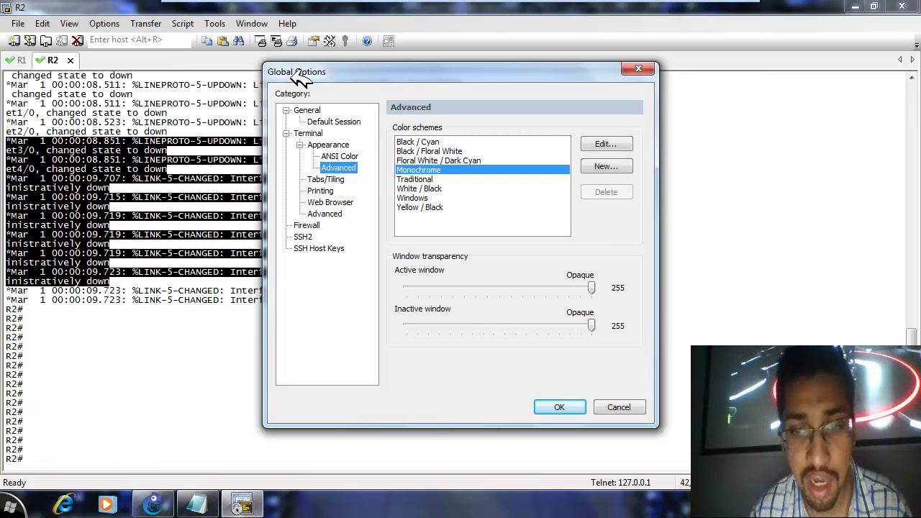
click(638, 68)
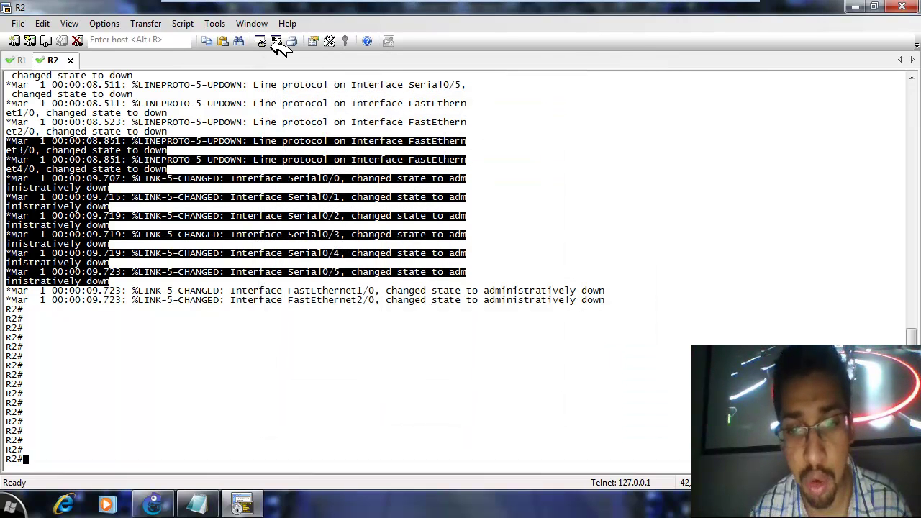
Set the active window transparency to 192 in the global options, and fill the R2 console with blank prompt lines.
click(119, 25)
click(135, 56)
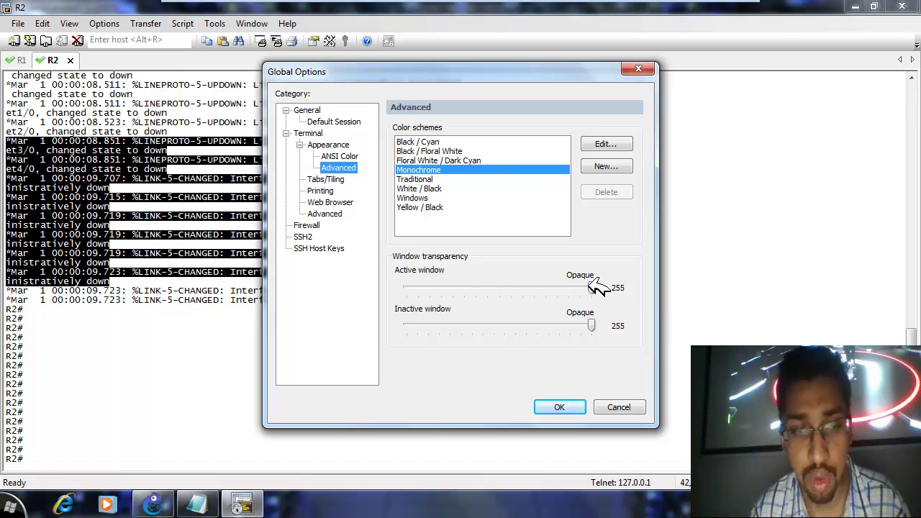
drag(596, 287, 541, 286)
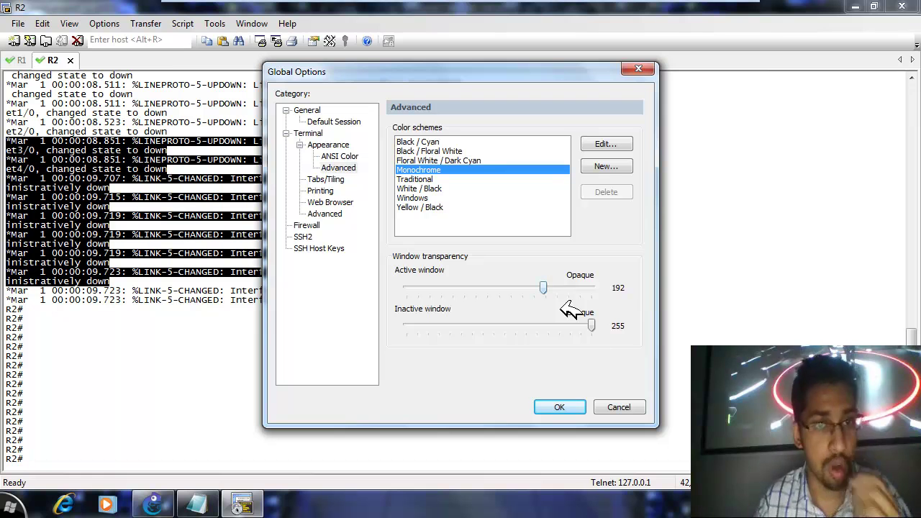
click(564, 407)
key(Return)
key(Return)
key(Return)
key(Return)
key(Return)
key(Return)
key(Return)
key(Return)
key(Return)
key(Return)
key(Return)
key(Return)
key(Return)
key(Return)
key(Return)
key(Return)
key(Return)
key(Return)
key(Return)
key(Return)
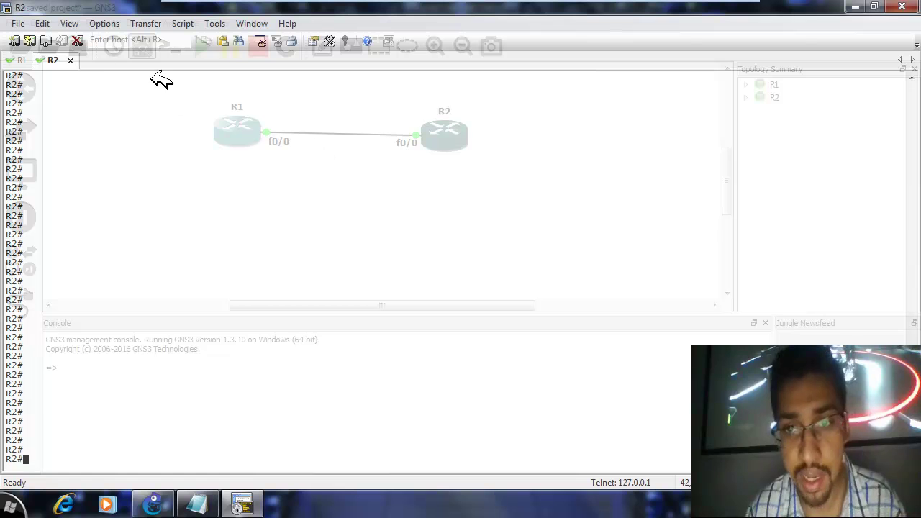
Edit the Monochrome color scheme in the global options, setting its background to black and adding black to the custom colors.
click(108, 24)
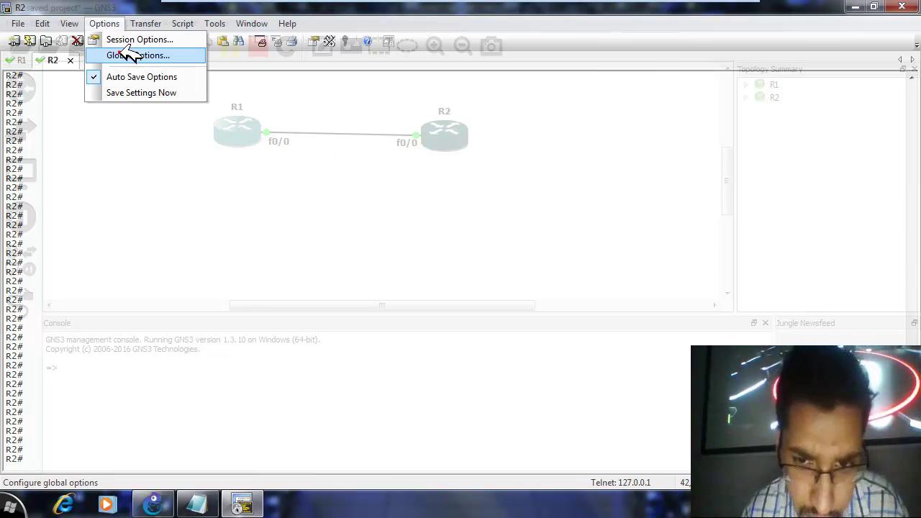
click(129, 56)
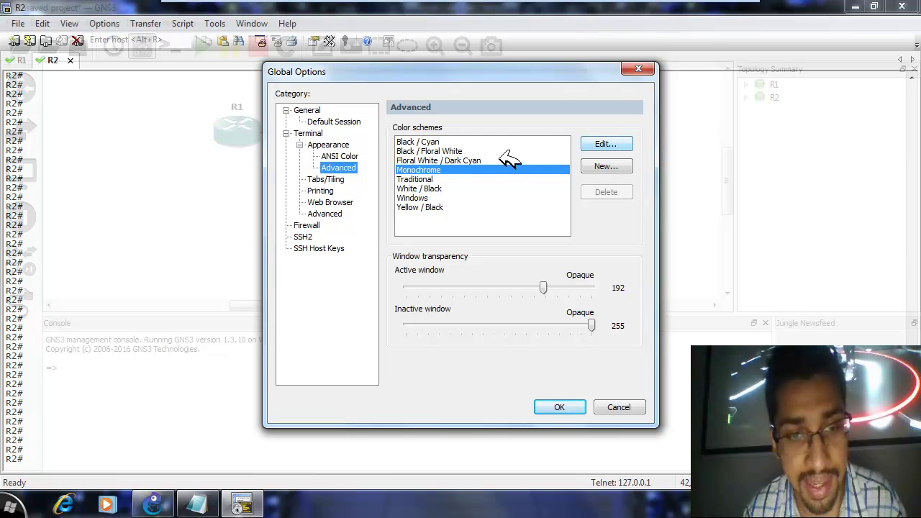
click(608, 144)
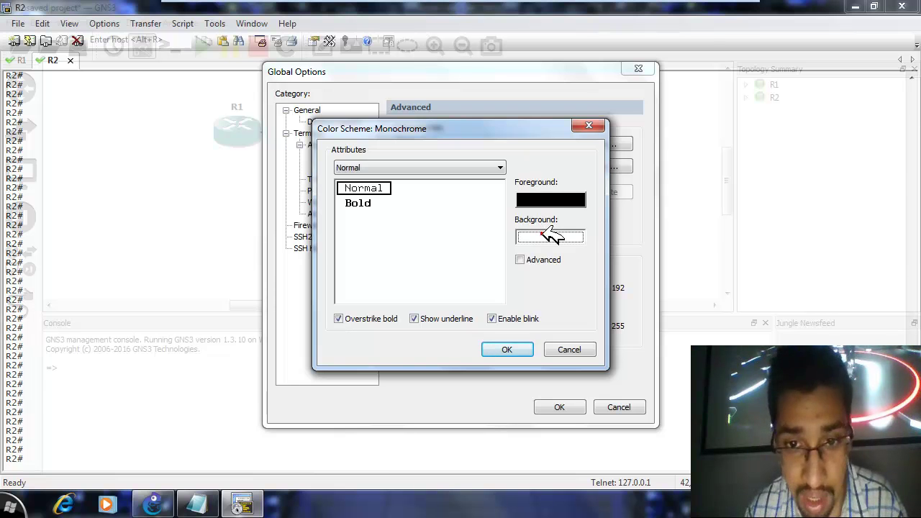
click(550, 236)
click(313, 249)
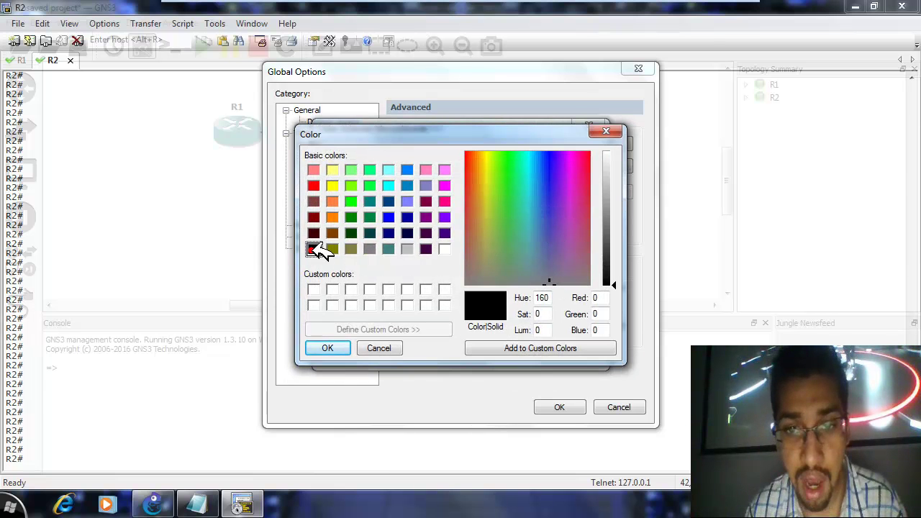
click(496, 345)
click(331, 347)
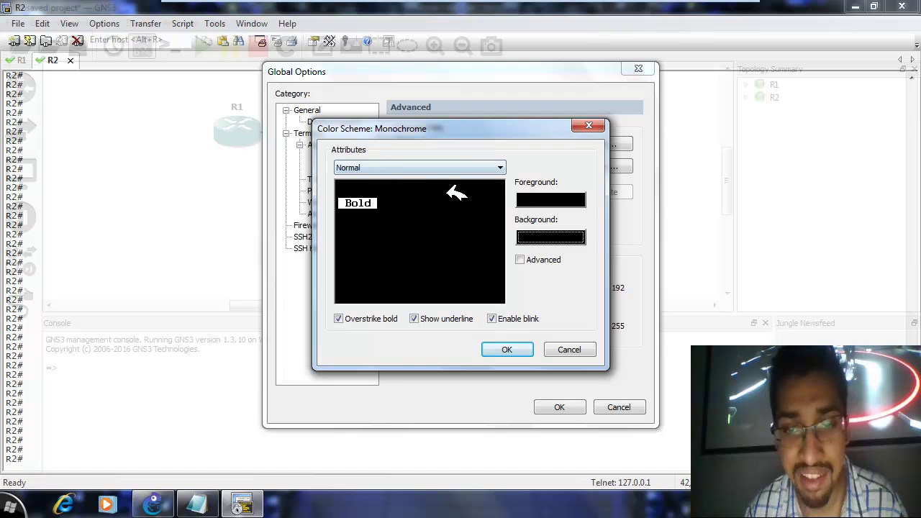
Set the Monochrome scheme's foreground to bright green (0, 255, 0) and apply the color scheme and global options.
click(547, 199)
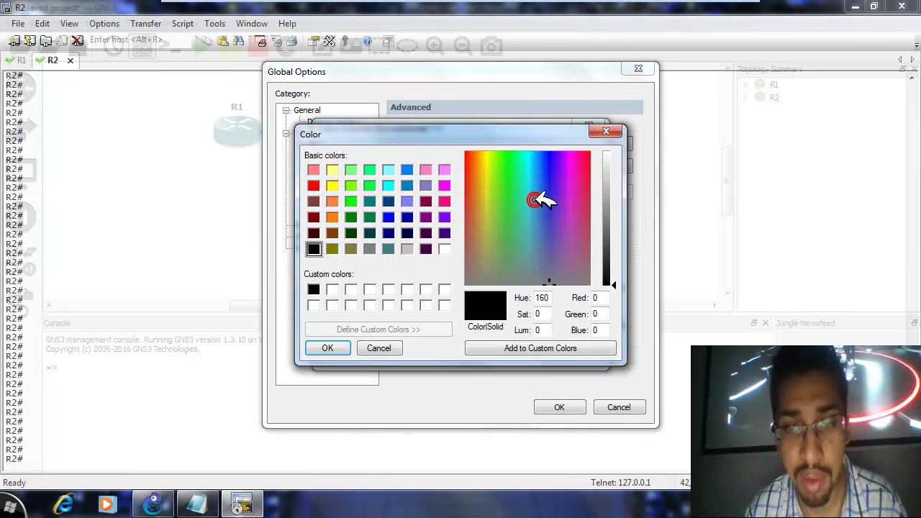
click(353, 201)
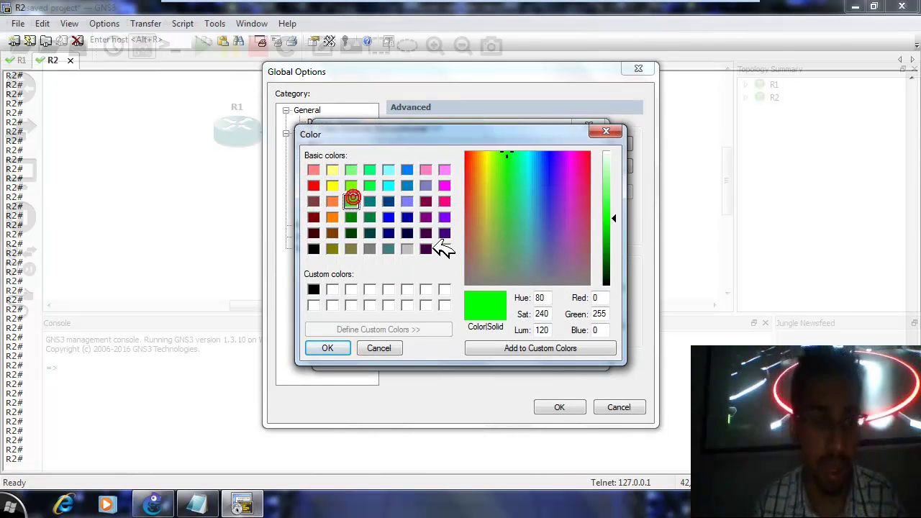
click(504, 349)
click(327, 348)
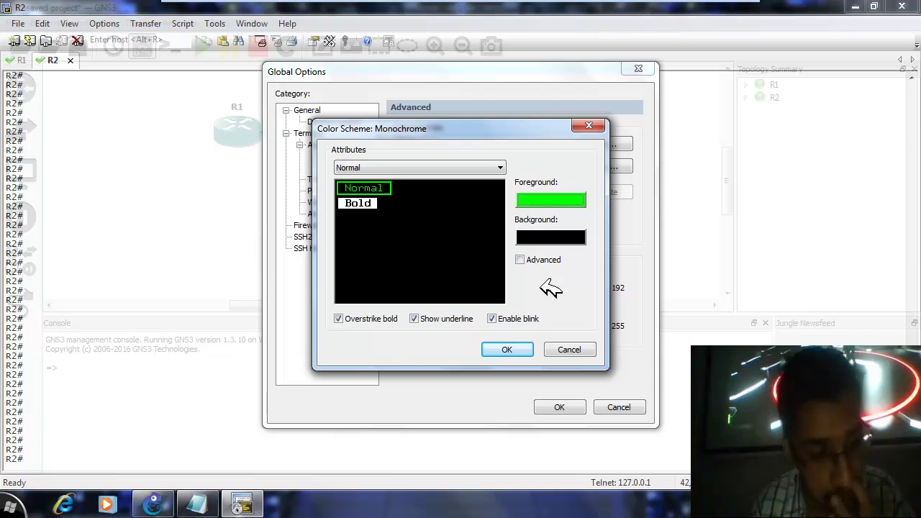
click(513, 344)
click(559, 407)
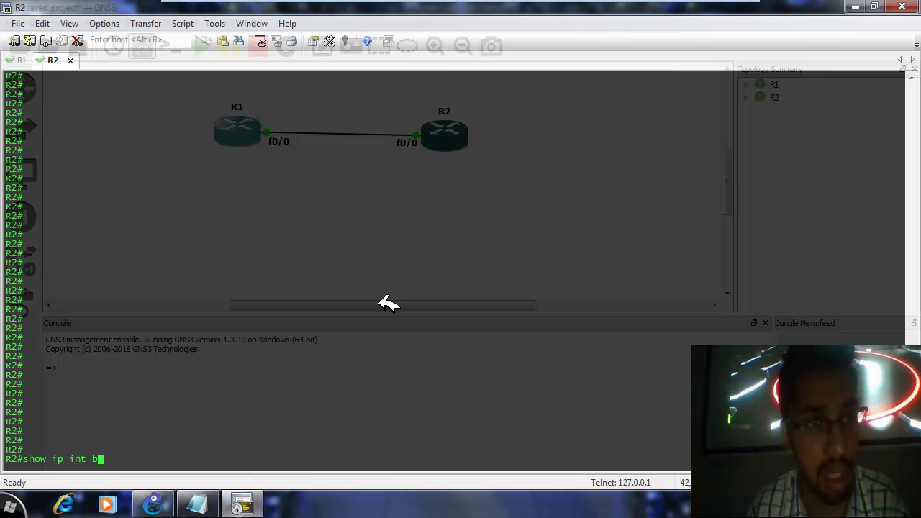
Run show ip int b in the R2 console to list its interfaces.
key(Return)
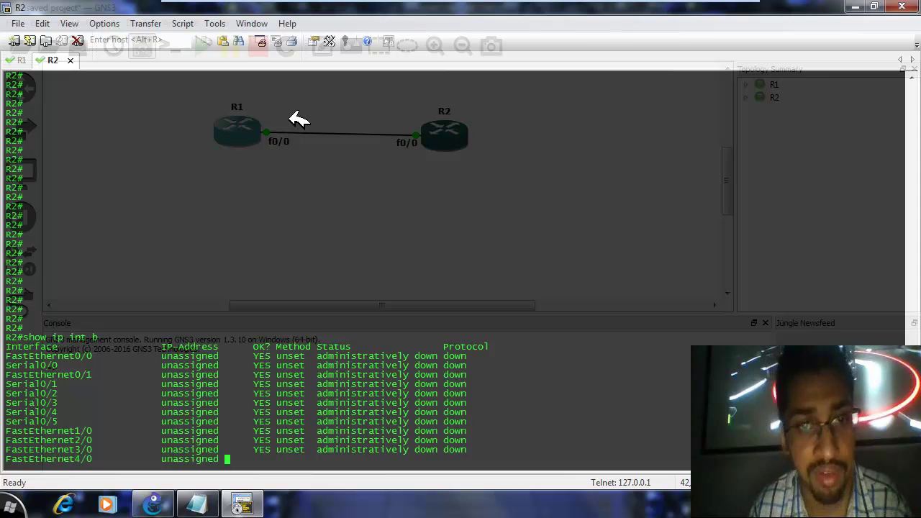
In the global options' default session settings, set the normal terminal font to Lucida Console Bold, size 14.
click(108, 22)
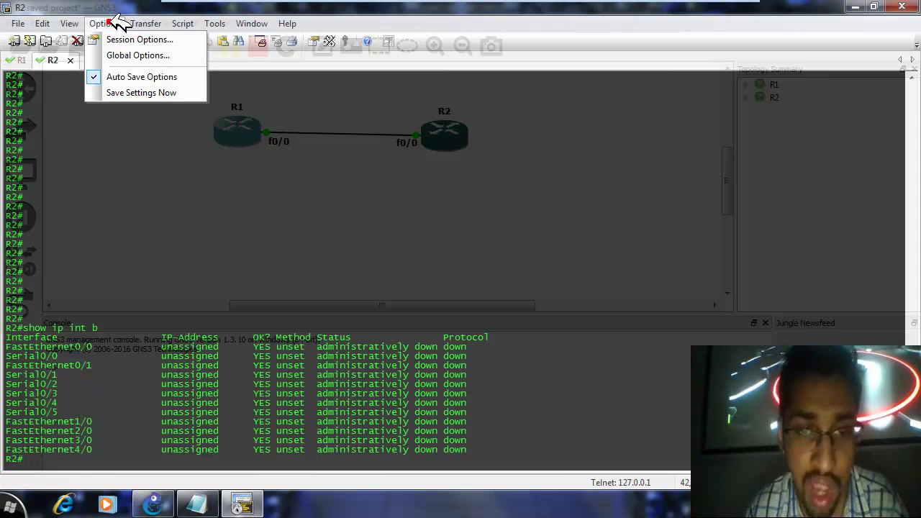
click(133, 55)
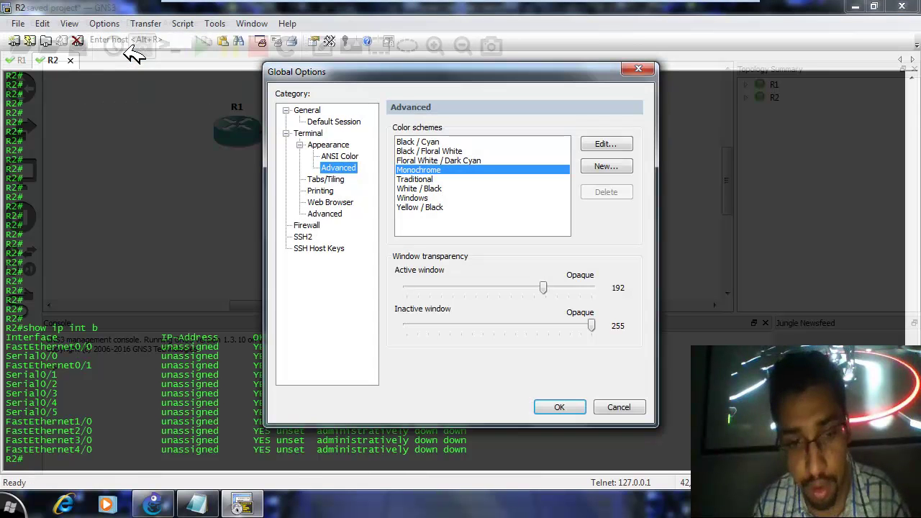
click(307, 110)
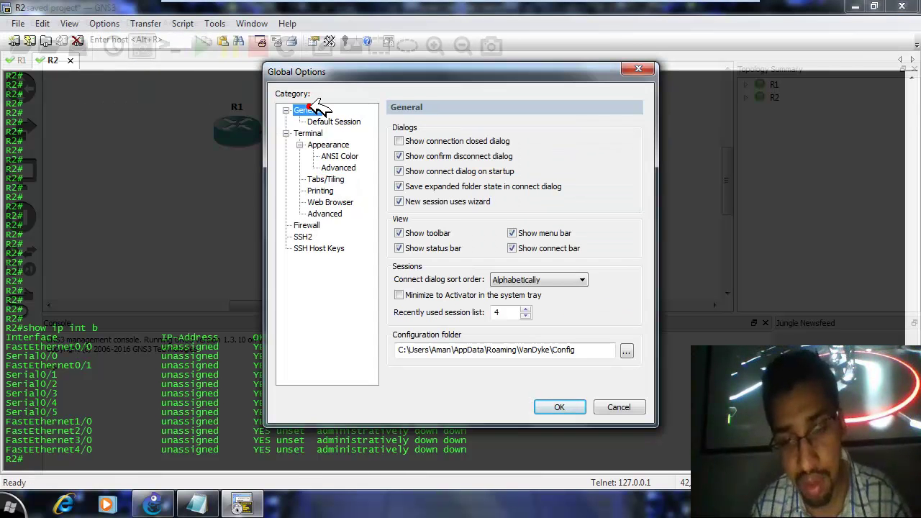
click(335, 122)
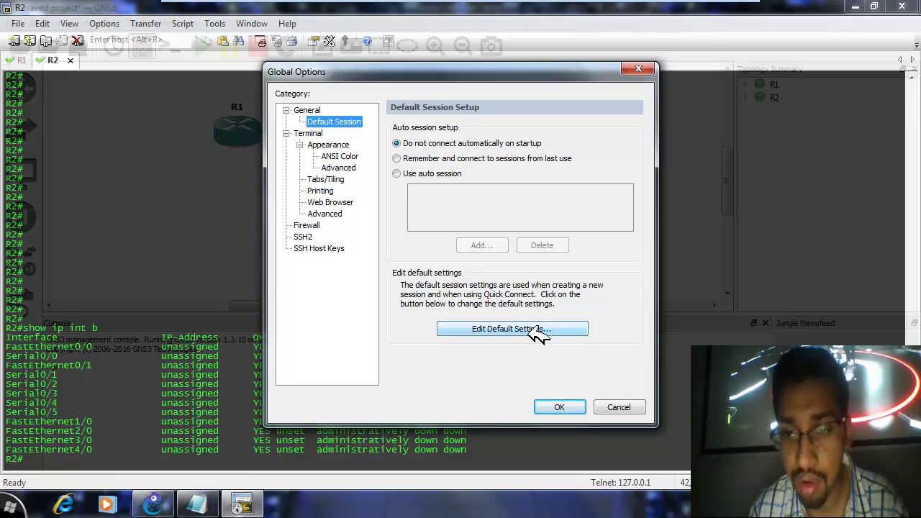
click(540, 330)
drag(410, 75, 559, 114)
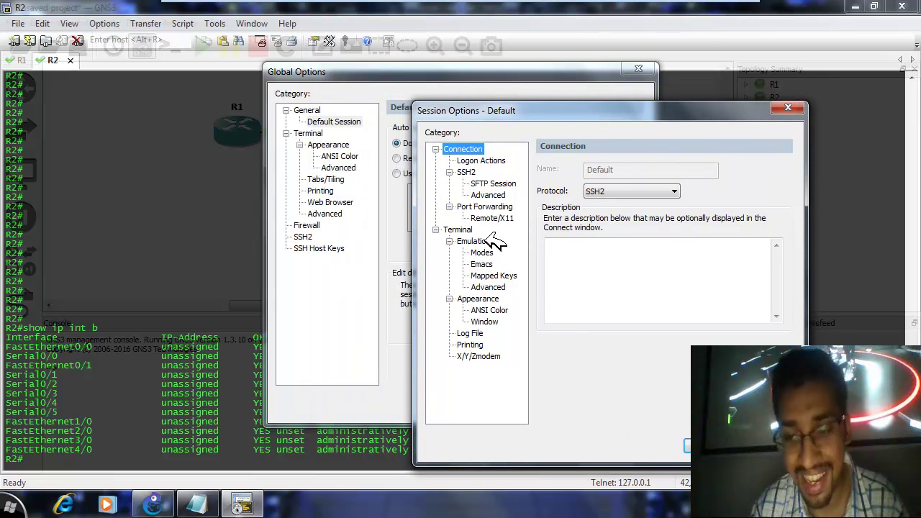
click(482, 297)
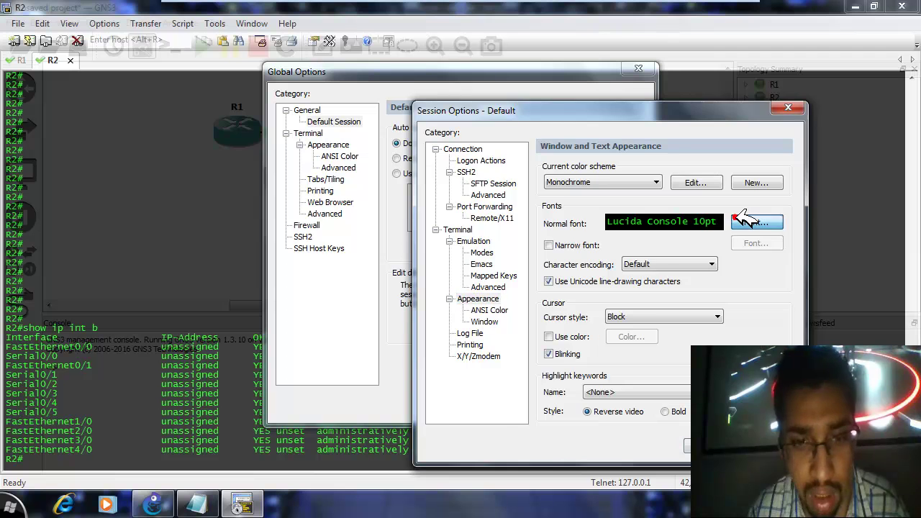
click(756, 222)
click(678, 245)
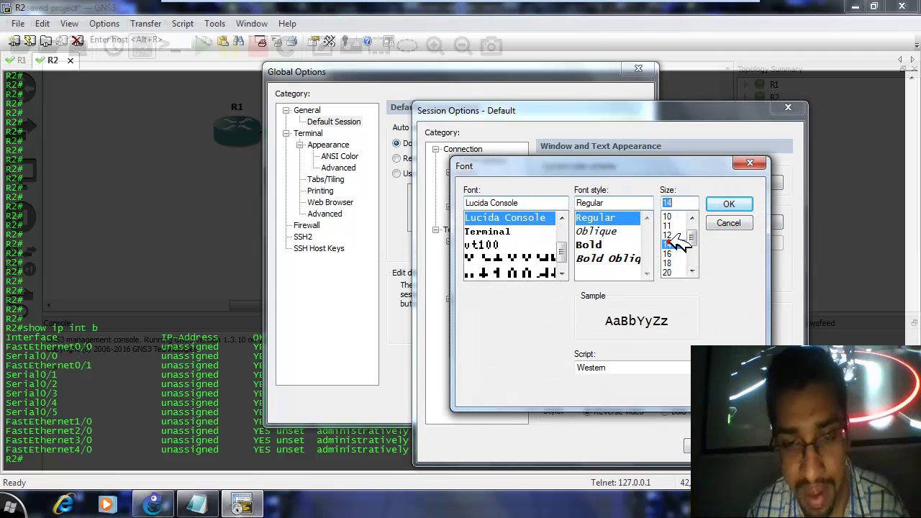
click(623, 246)
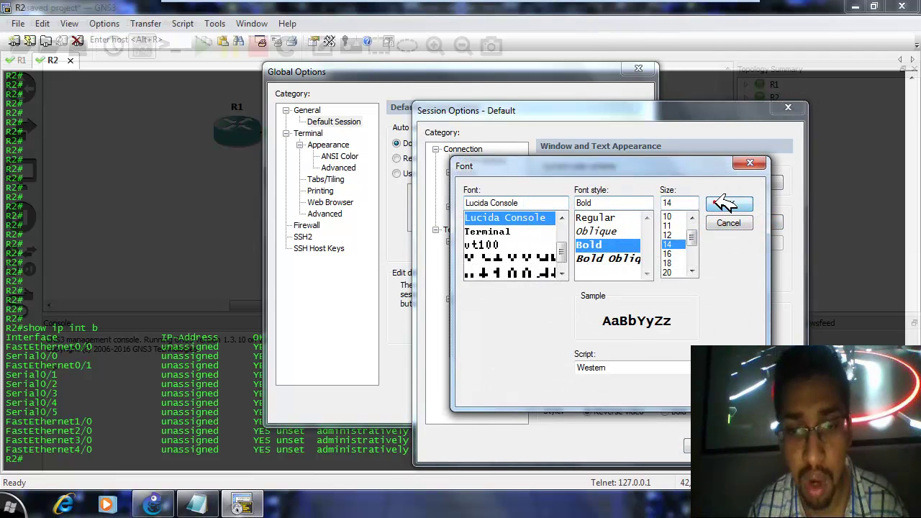
click(727, 204)
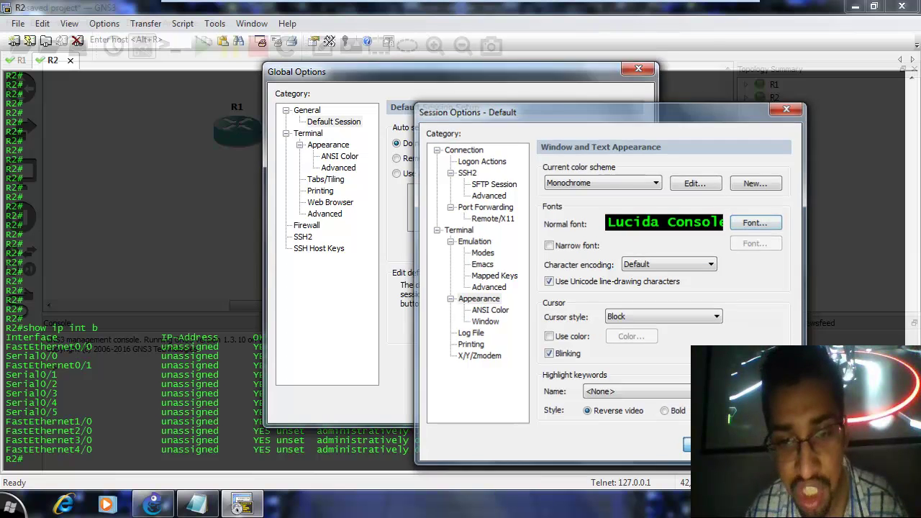
Save the default session settings, apply the changes to all sessions, and confirm the global options.
click(705, 446)
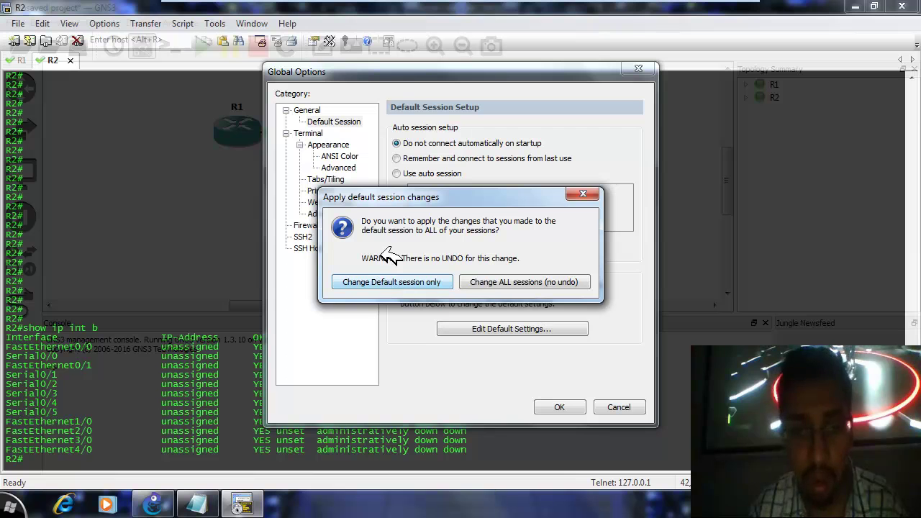
click(515, 281)
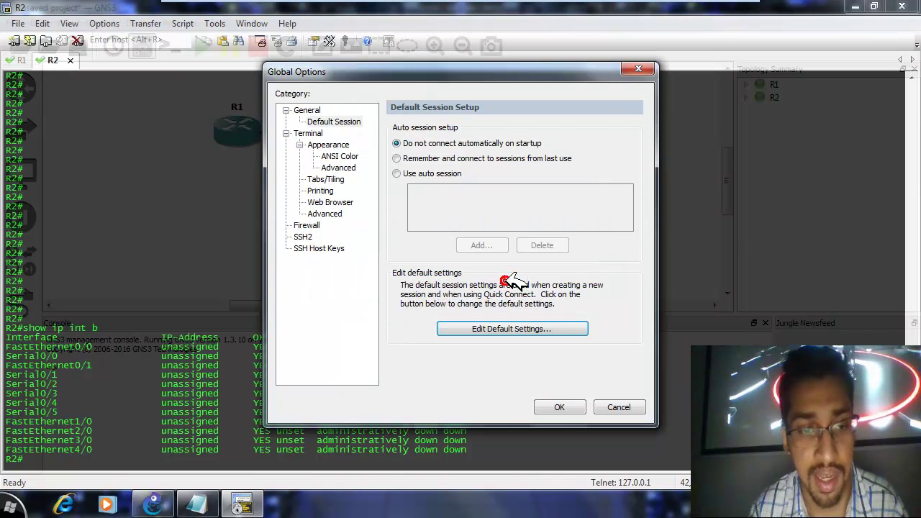
click(561, 406)
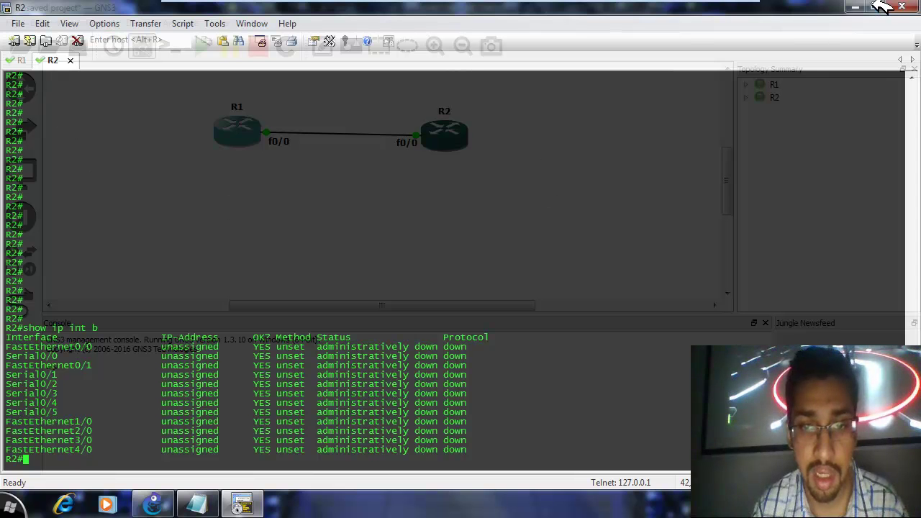
Close SecureCRT, disconnecting all sessions, and reopen the consoles of R1 and R2 from the GNS3 topology.
click(902, 5)
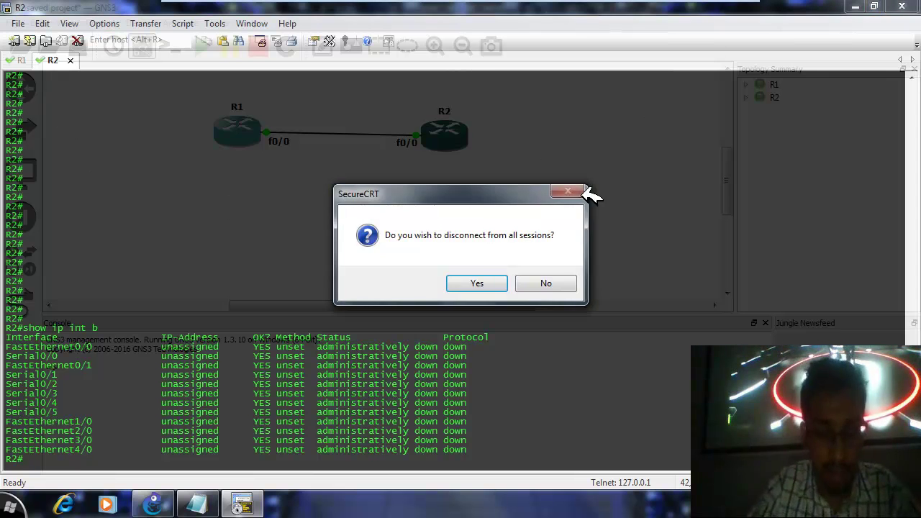
click(497, 286)
right_click(234, 134)
click(274, 191)
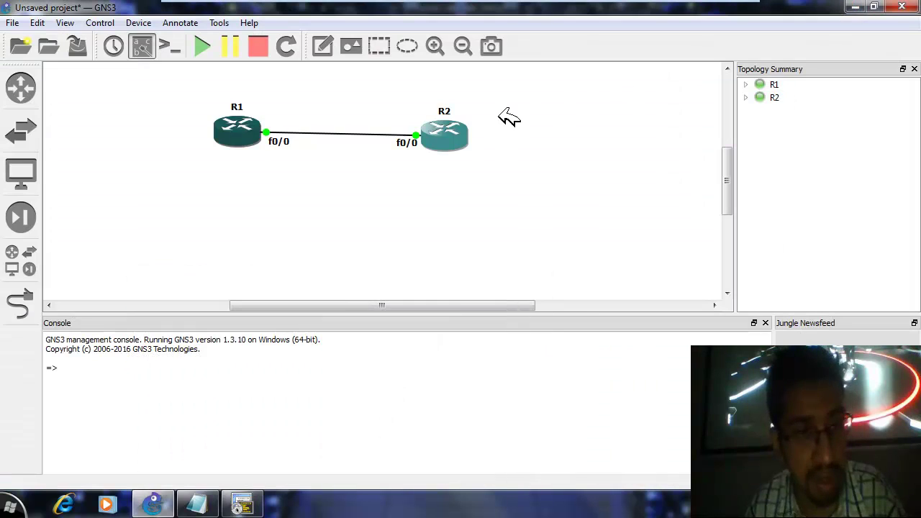
right_click(468, 132)
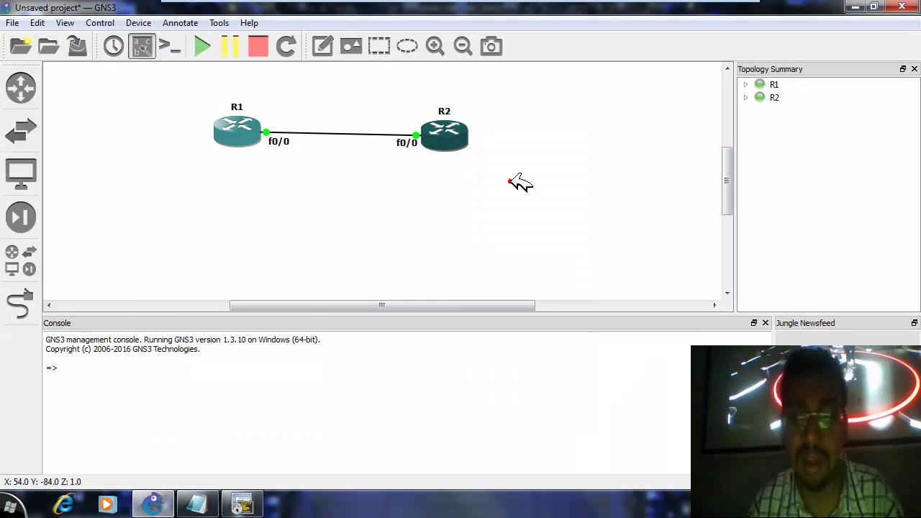
click(516, 188)
Switch to the R1 console and run show ip int b to check the interface list in the new font.
click(20, 61)
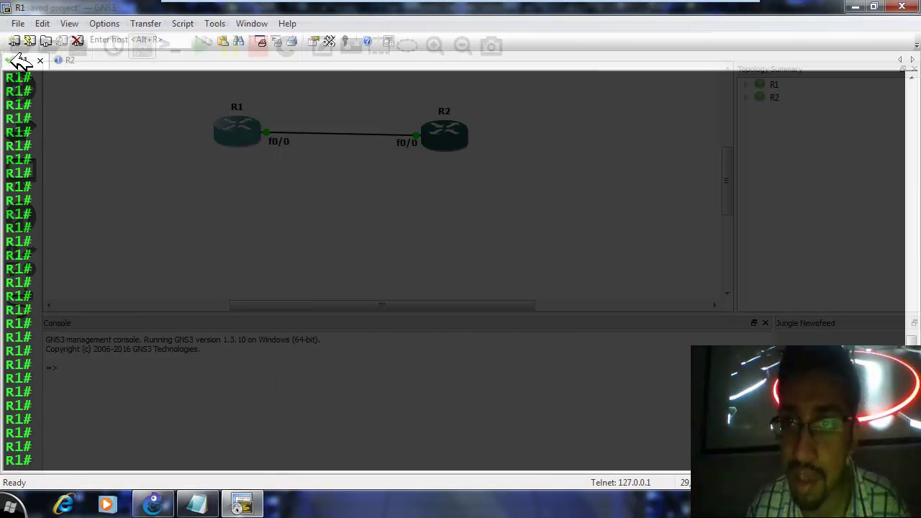
text(show ip int b)
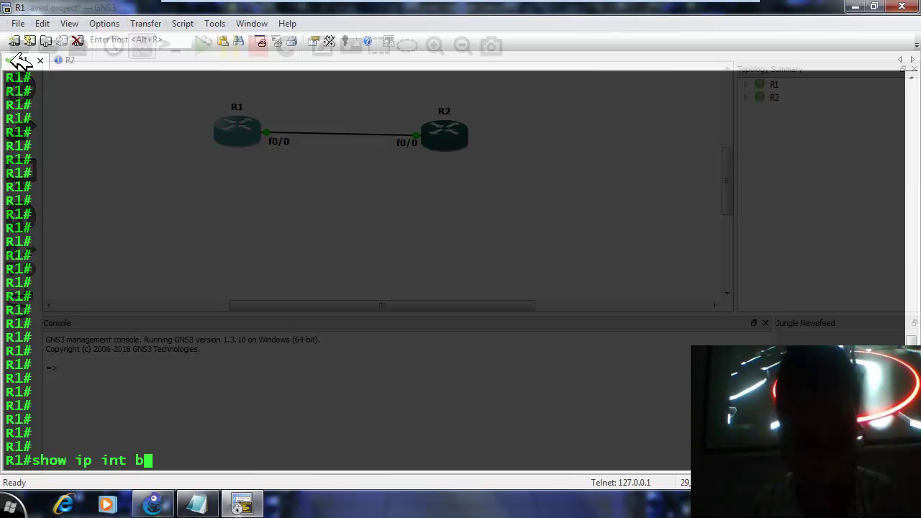
key(Return)
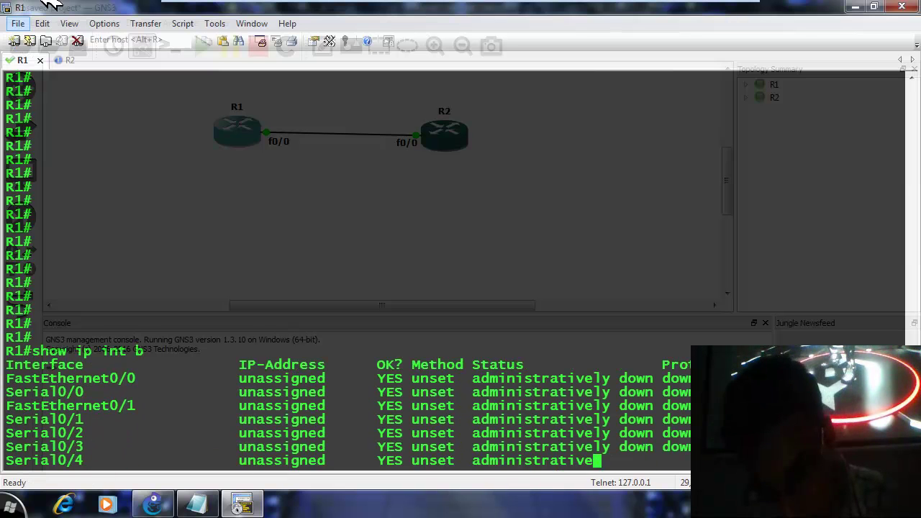